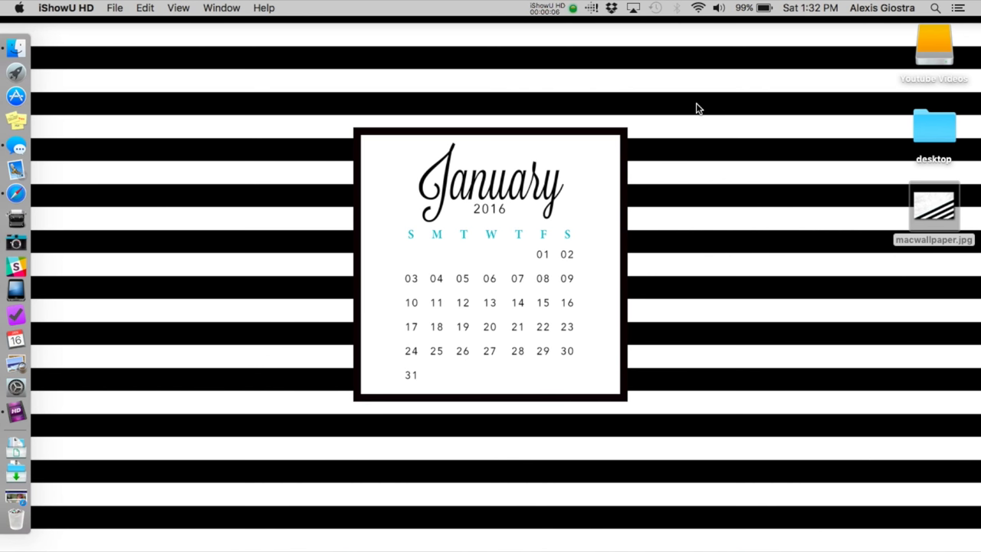
Preview the macwallpaper.jpg file on the desktop and close the preview.
{"action": "left_click", "coordinate": [941, 212]}
{"action": "key", "text": "space"}
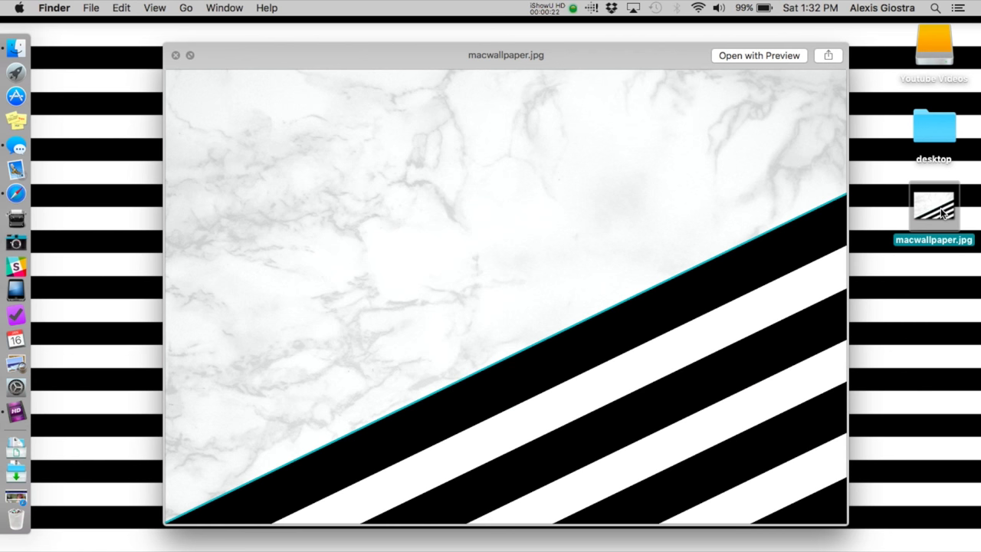
{"action": "key", "text": "space"}
Open macwallpaper.jpg in Photoshop and check its pixel dimensions and resolution.
{"action": "left_click_drag", "start_coordinate": [943, 213], "coordinate": [14, 249]}
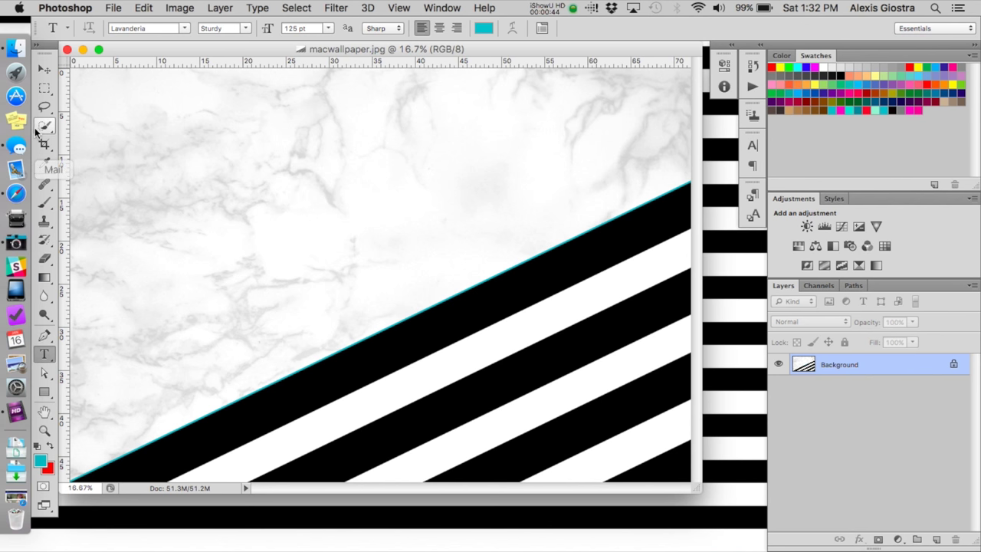
{"action": "left_click", "coordinate": [184, 7]}
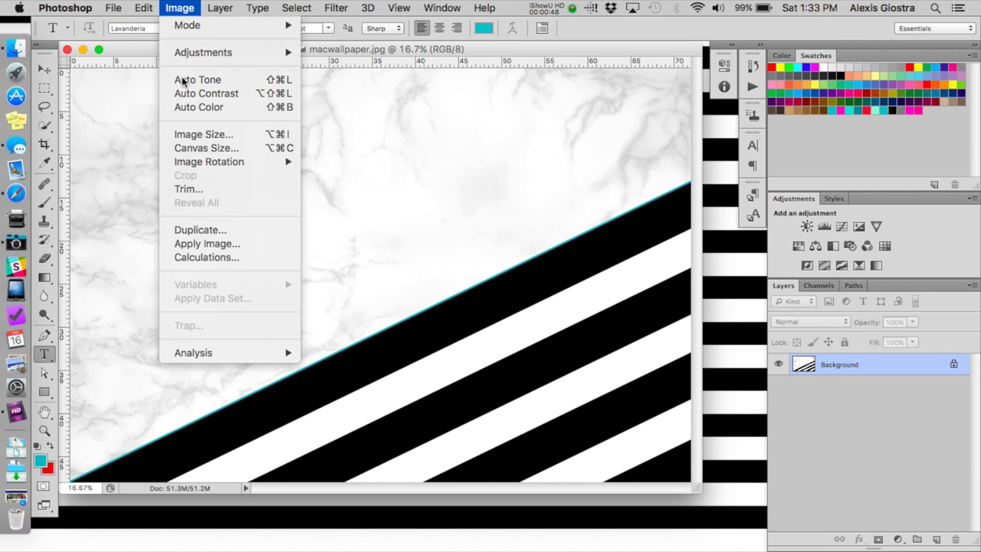
{"action": "left_click", "coordinate": [192, 134]}
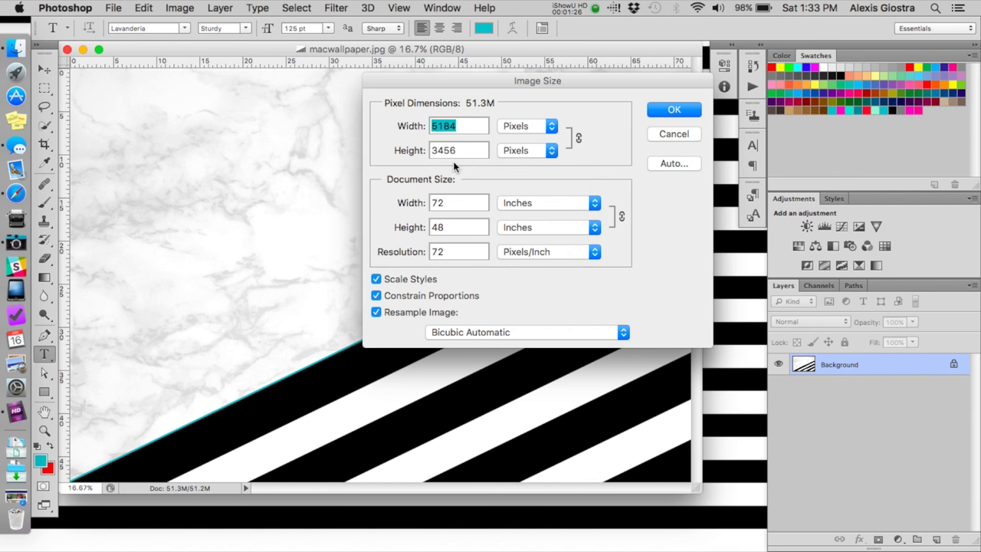
{"action": "left_click", "coordinate": [660, 109]}
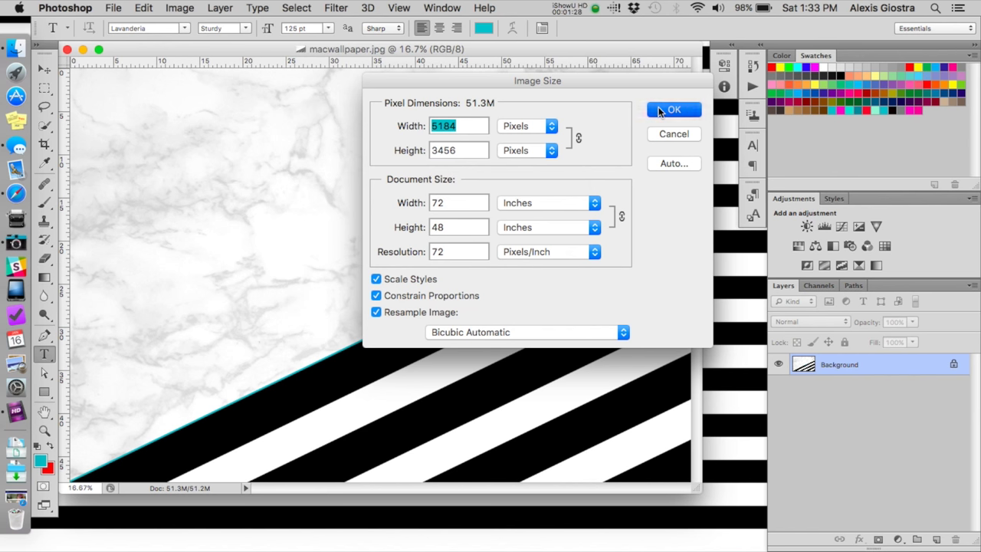
Close the macwallpaper.jpg document and hide Photoshop.
{"action": "left_click", "coordinate": [67, 49]}
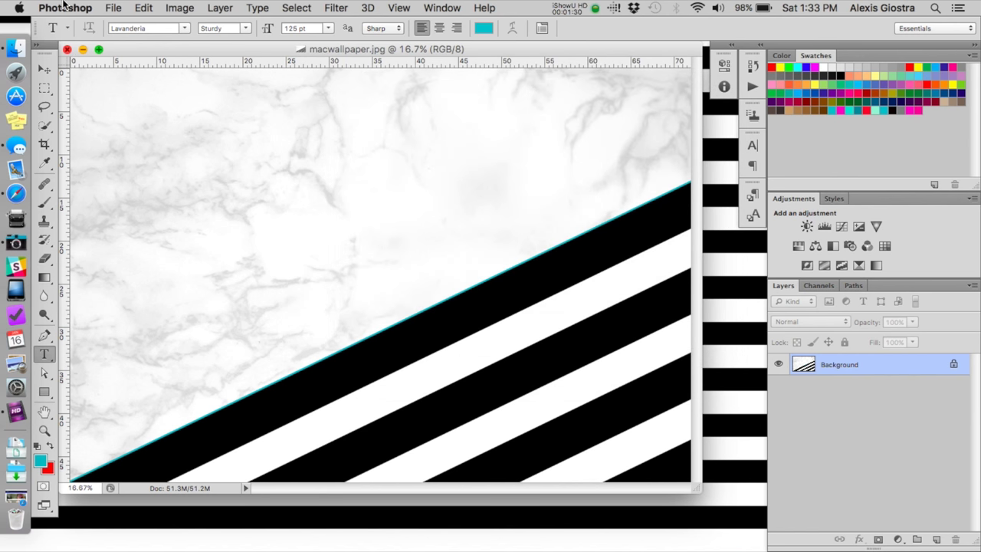
{"action": "left_click", "coordinate": [65, 8]}
{"action": "left_click", "coordinate": [65, 142]}
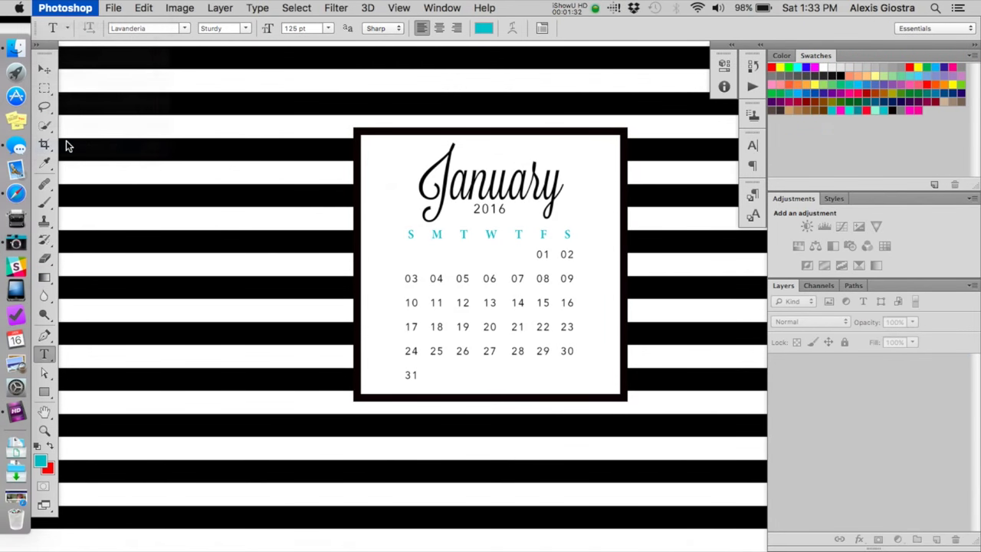
Switch to the minimized Safari window showing decalgirl.com and look over the home page's product categories.
{"action": "left_click", "coordinate": [15, 497]}
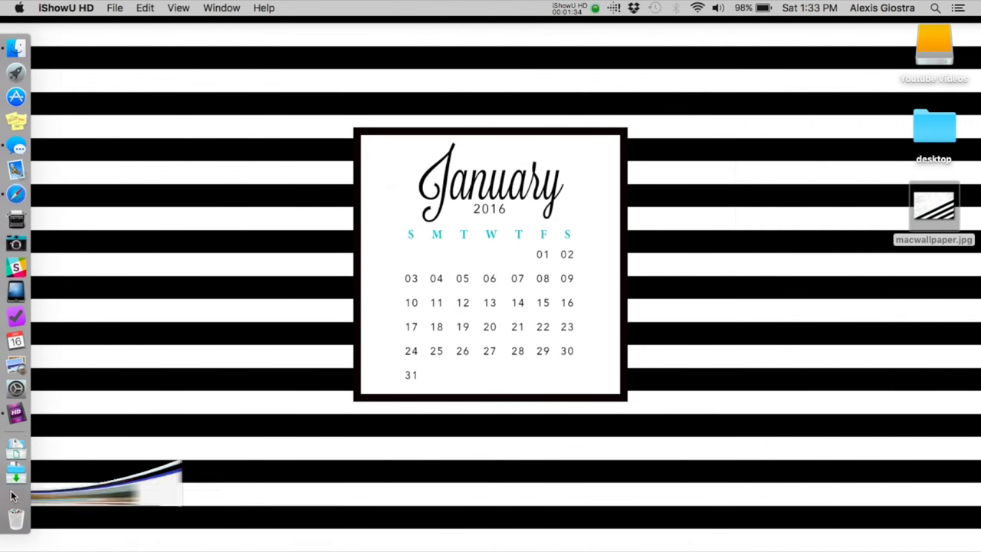
{"action": "left_click", "coordinate": [647, 31]}
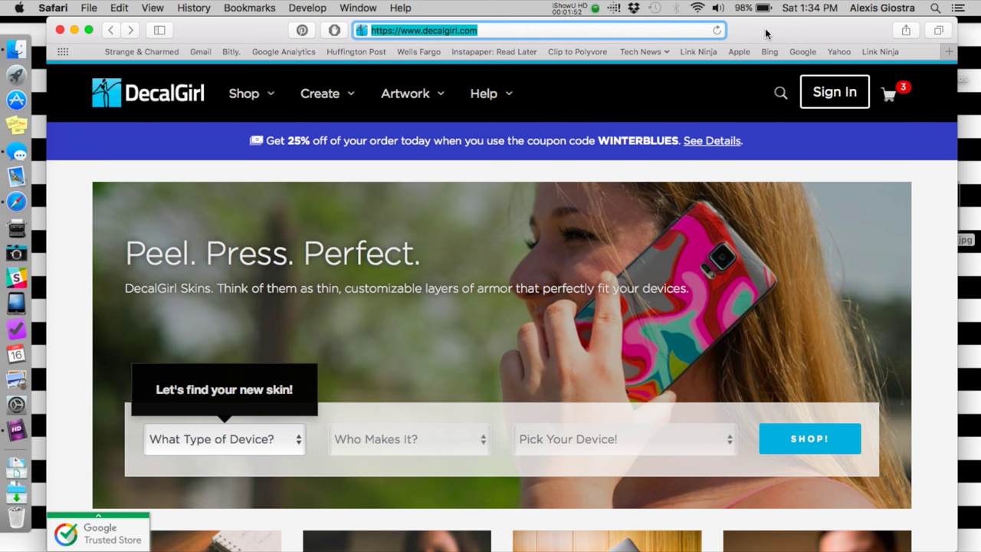
{"action": "key", "text": "Right"}
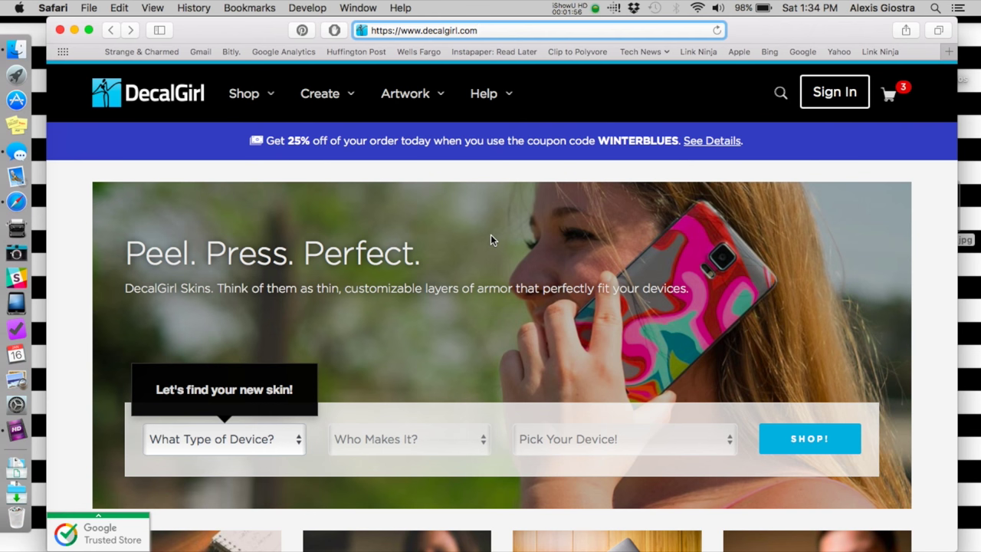
{"action": "scroll", "coordinate": [391, 246], "scroll_direction": "down", "scroll_amount": 5}
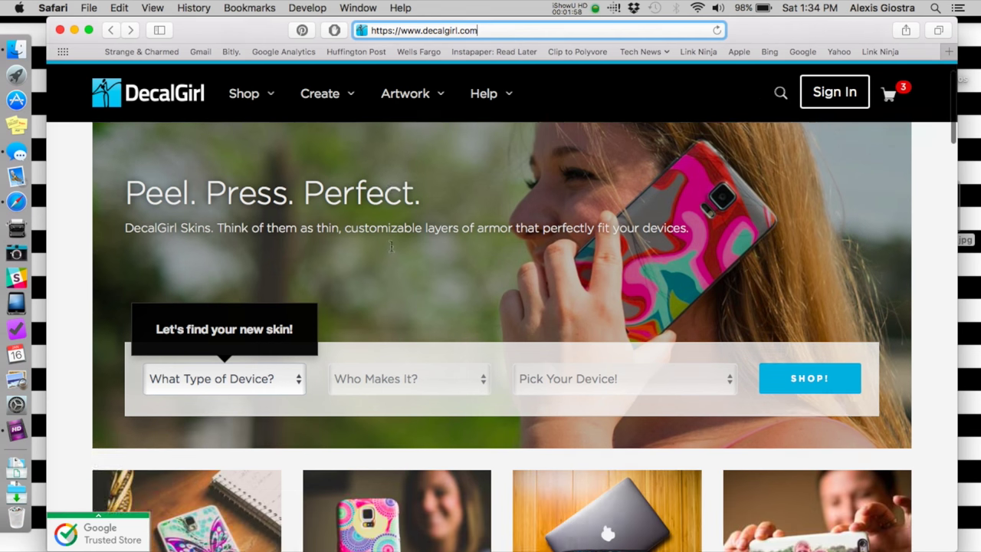
{"action": "scroll", "coordinate": [391, 246], "scroll_direction": "down", "scroll_amount": 3}
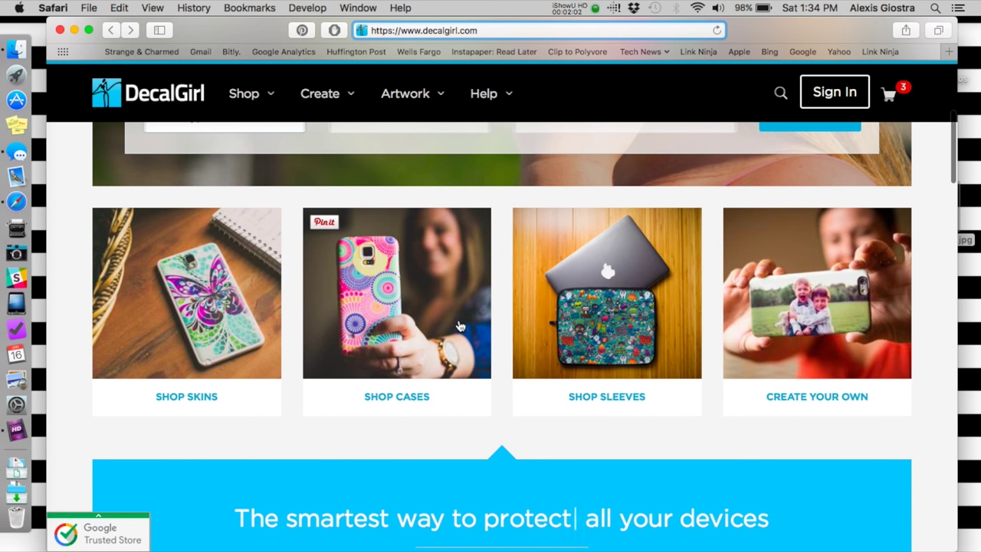
{"action": "scroll", "coordinate": [351, 313], "scroll_direction": "up", "scroll_amount": 5}
Look over the shop categories and open the create-your-own page for Custom MacBook Skins.
{"action": "left_click", "coordinate": [259, 93]}
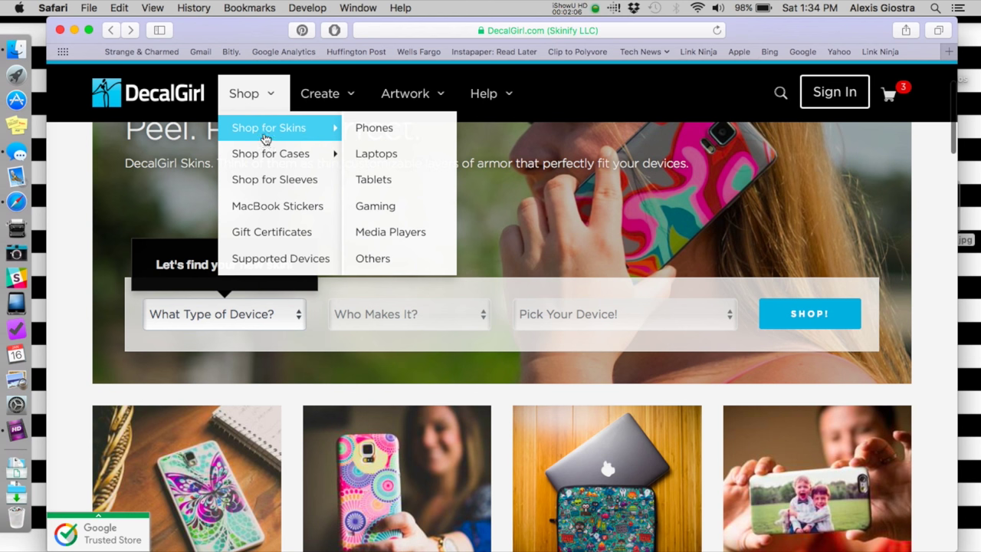
{"action": "mouse_move", "coordinate": [272, 160]}
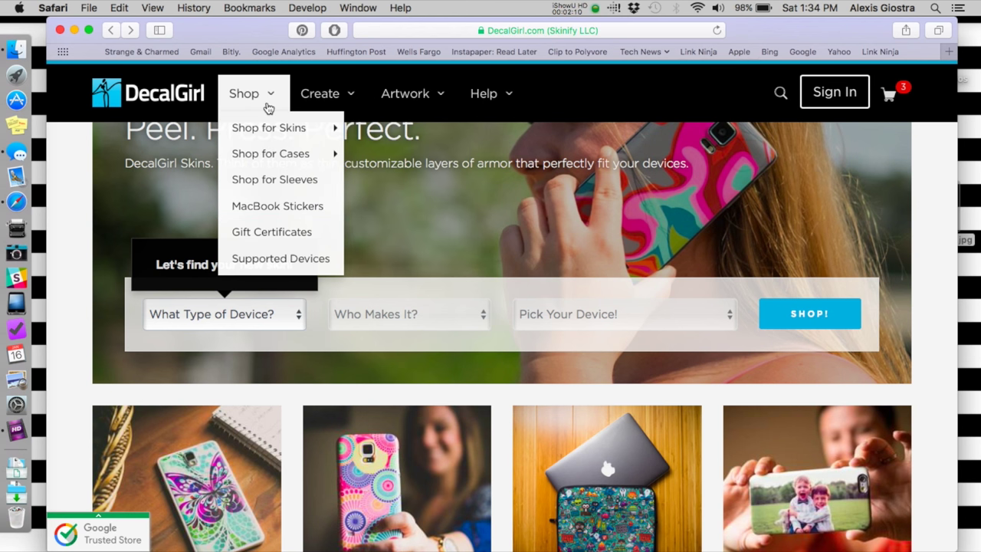
{"action": "left_click", "coordinate": [324, 97]}
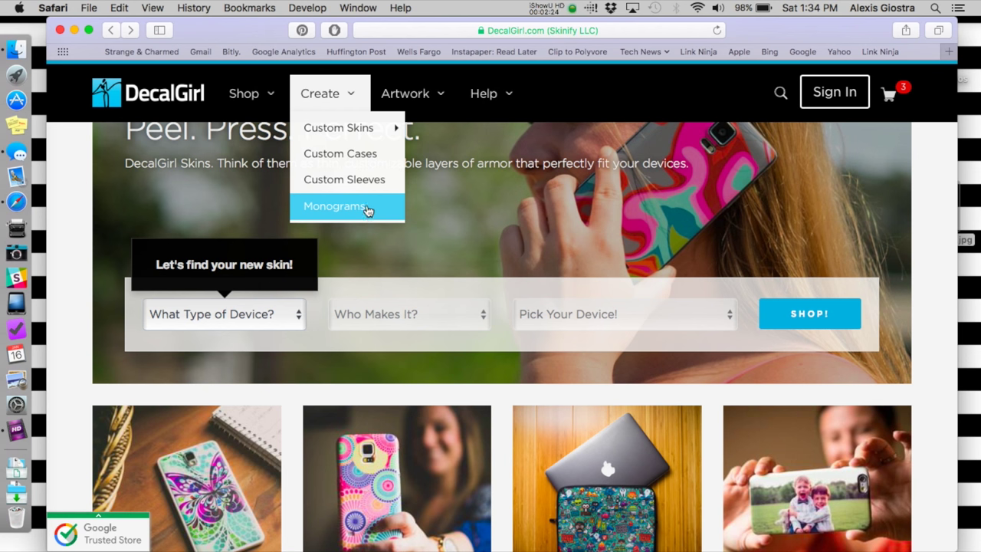
{"action": "mouse_move", "coordinate": [372, 131]}
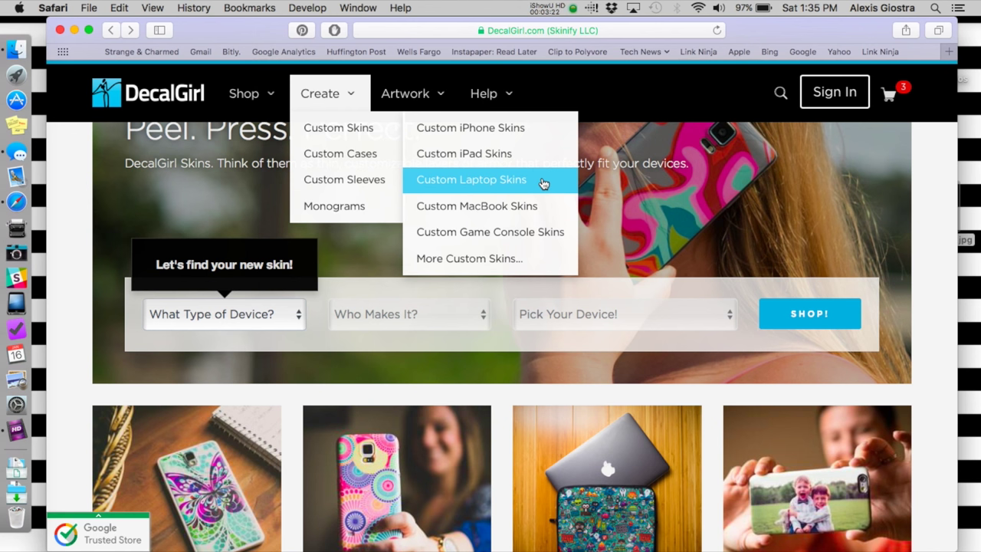
{"action": "left_click", "coordinate": [544, 206]}
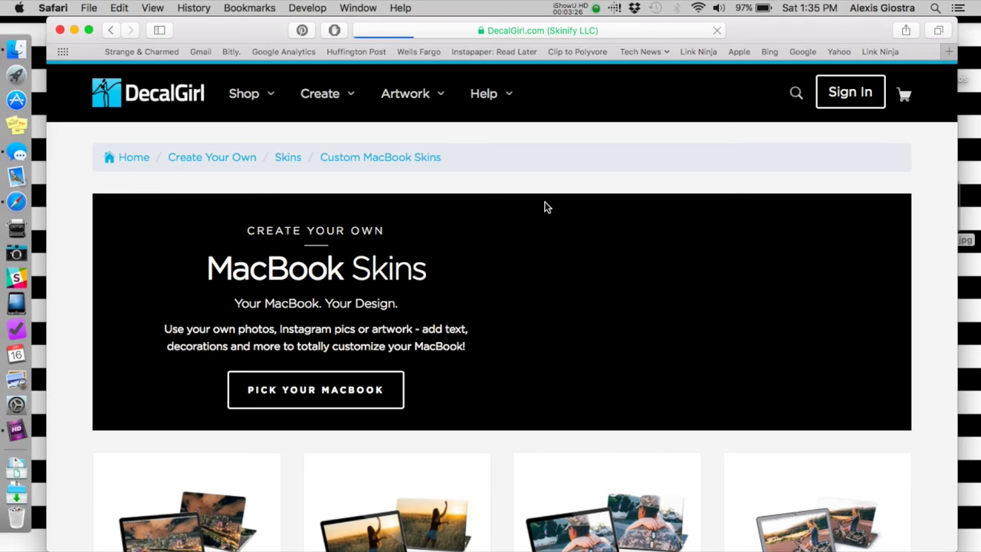
Start a custom skin for the 11" MacBook Air with the "Inner + Outer Skins, Logo Exposed" option.
{"action": "scroll", "coordinate": [545, 207], "scroll_direction": "down", "scroll_amount": 2}
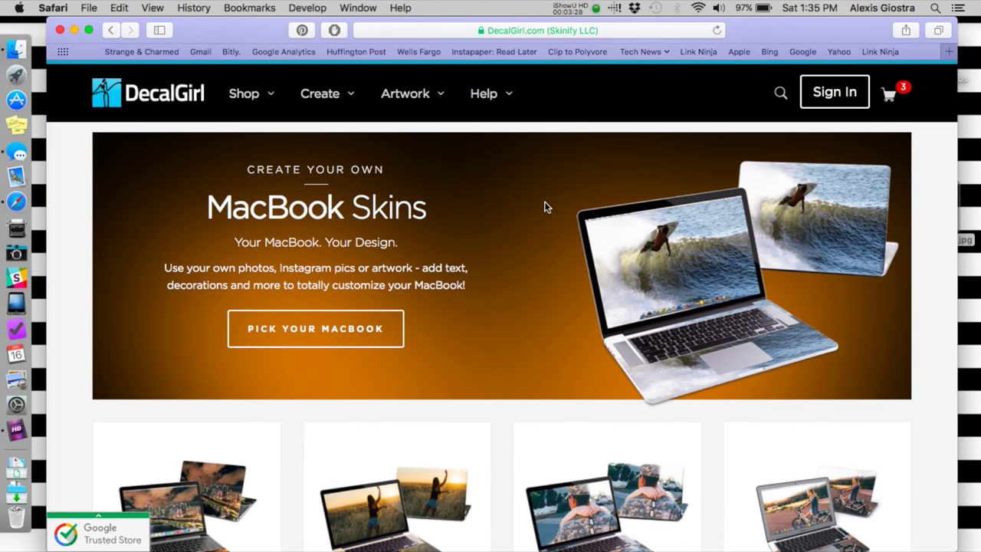
{"action": "scroll", "coordinate": [518, 337], "scroll_direction": "down", "scroll_amount": 5}
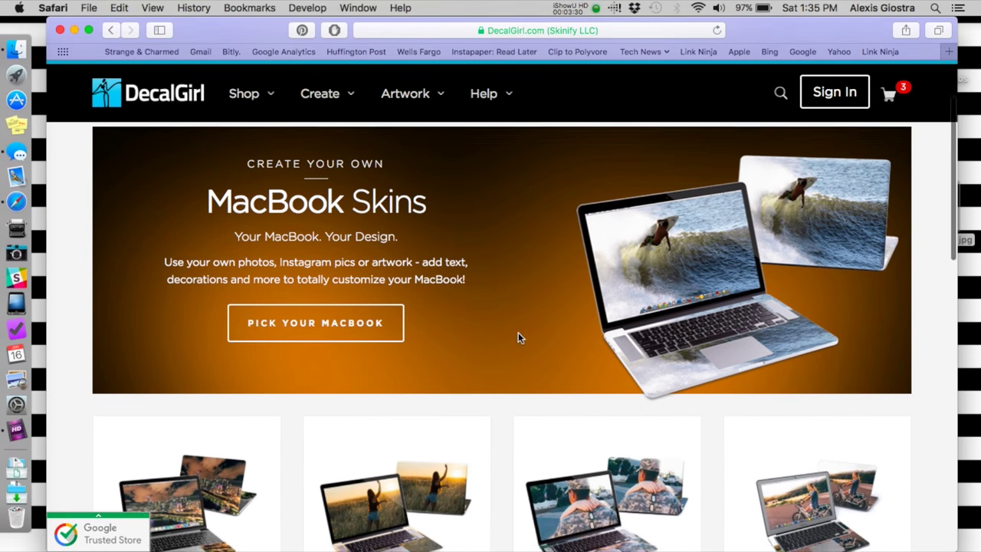
{"action": "scroll", "coordinate": [517, 337], "scroll_direction": "down", "scroll_amount": 6}
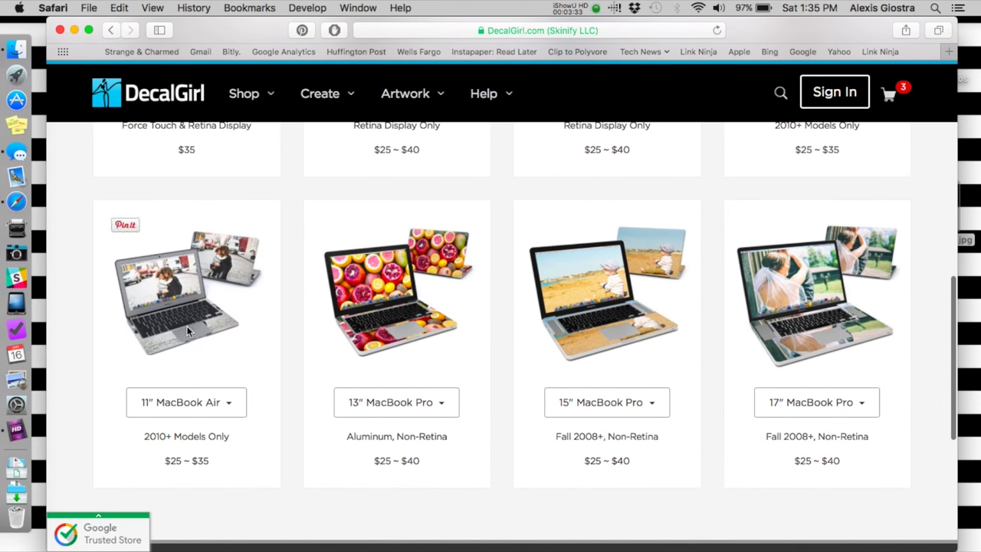
{"action": "left_click", "coordinate": [222, 402]}
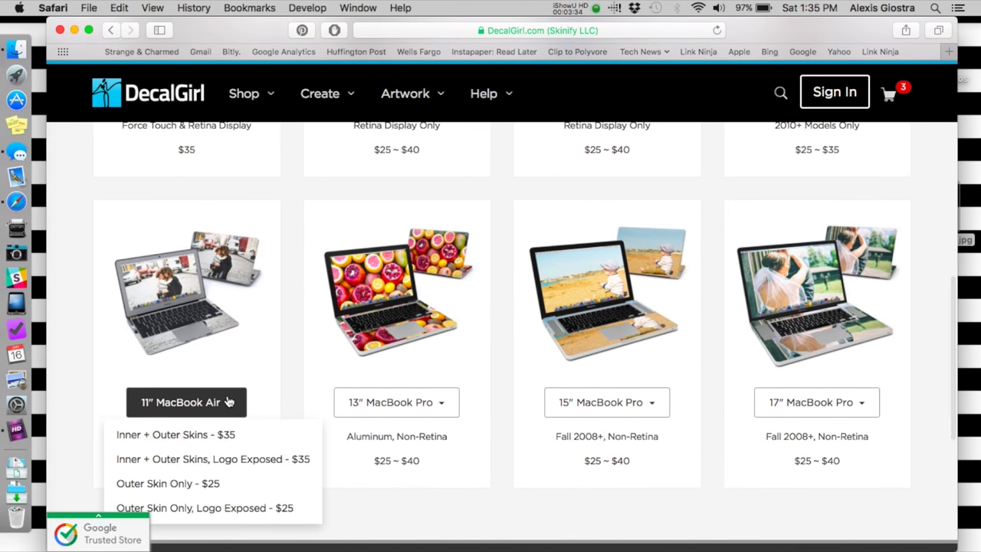
{"action": "scroll", "coordinate": [280, 384], "scroll_direction": "down", "scroll_amount": 2}
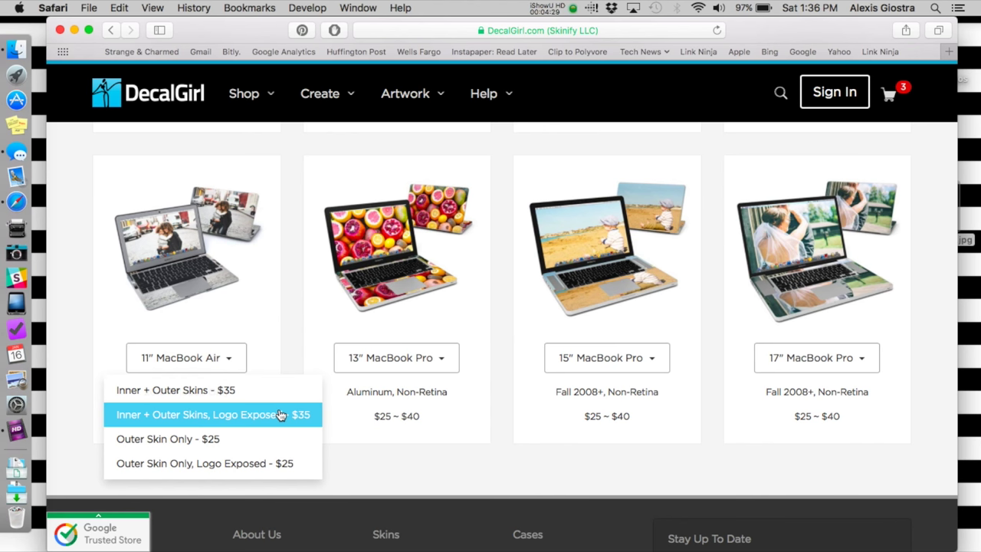
{"action": "scroll", "coordinate": [282, 415], "scroll_direction": "down", "scroll_amount": 1}
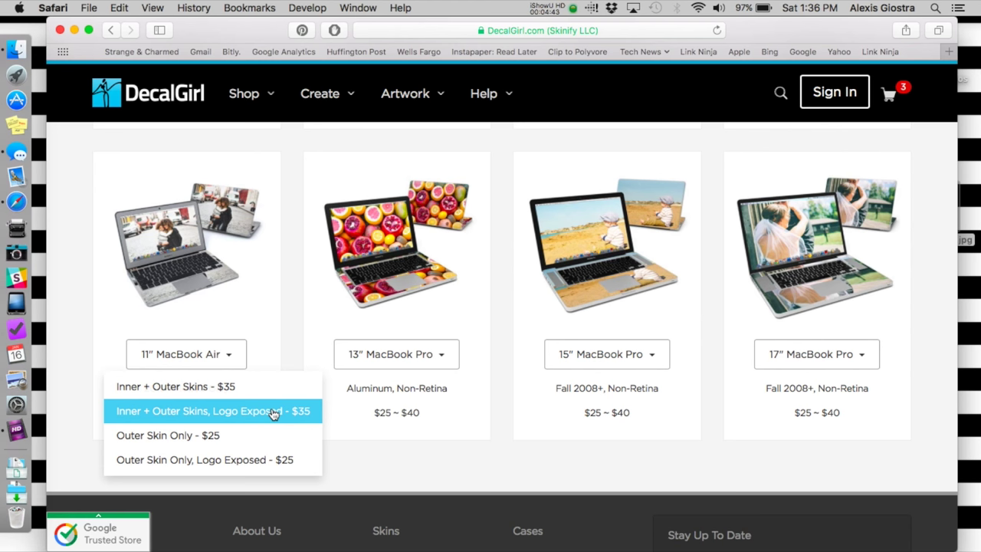
{"action": "left_click", "coordinate": [273, 412]}
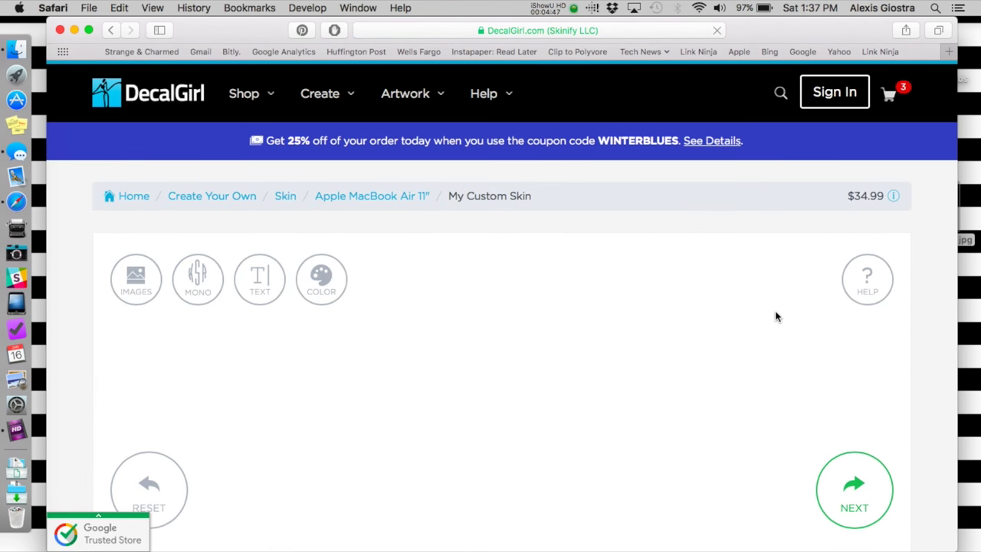
Examine the blank lid template and the design tools of the custom skin editor.
{"action": "scroll", "coordinate": [791, 290], "scroll_direction": "down", "scroll_amount": 3}
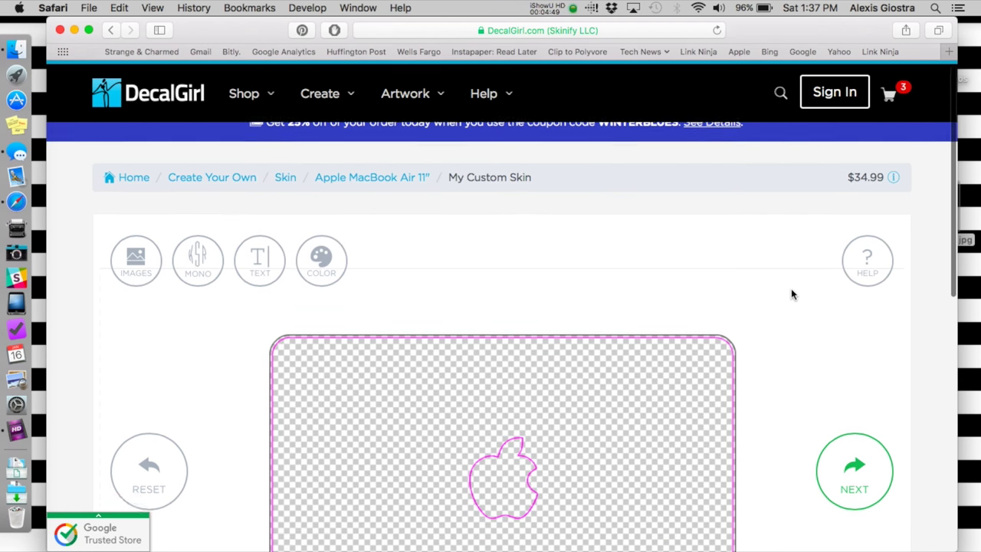
{"action": "scroll", "coordinate": [791, 293], "scroll_direction": "up", "scroll_amount": 3}
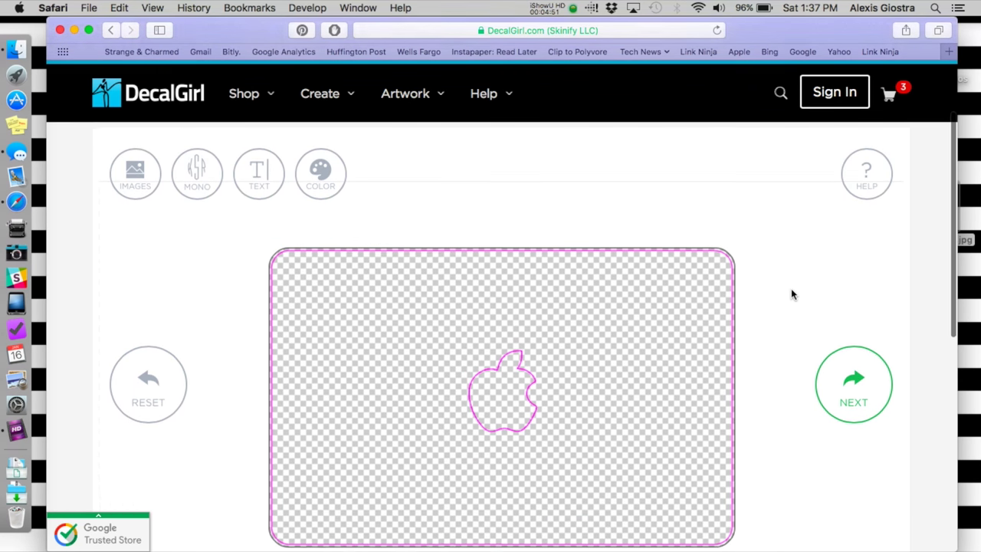
{"action": "scroll", "coordinate": [792, 293], "scroll_direction": "down", "scroll_amount": 3}
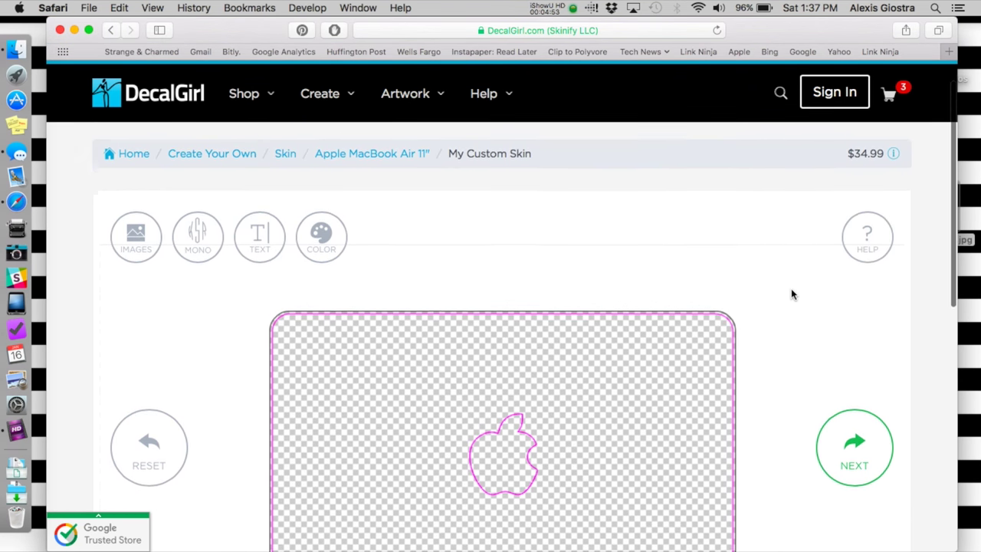
{"action": "scroll", "coordinate": [793, 295], "scroll_direction": "down", "scroll_amount": 3}
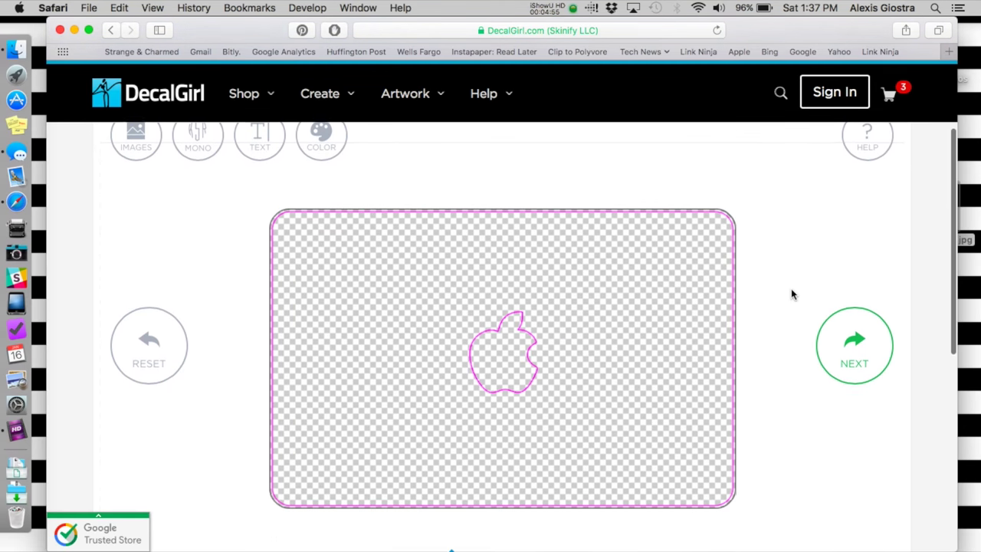
{"action": "scroll", "coordinate": [793, 294], "scroll_direction": "up", "scroll_amount": 3}
{"action": "scroll", "coordinate": [792, 294], "scroll_direction": "up", "scroll_amount": 2}
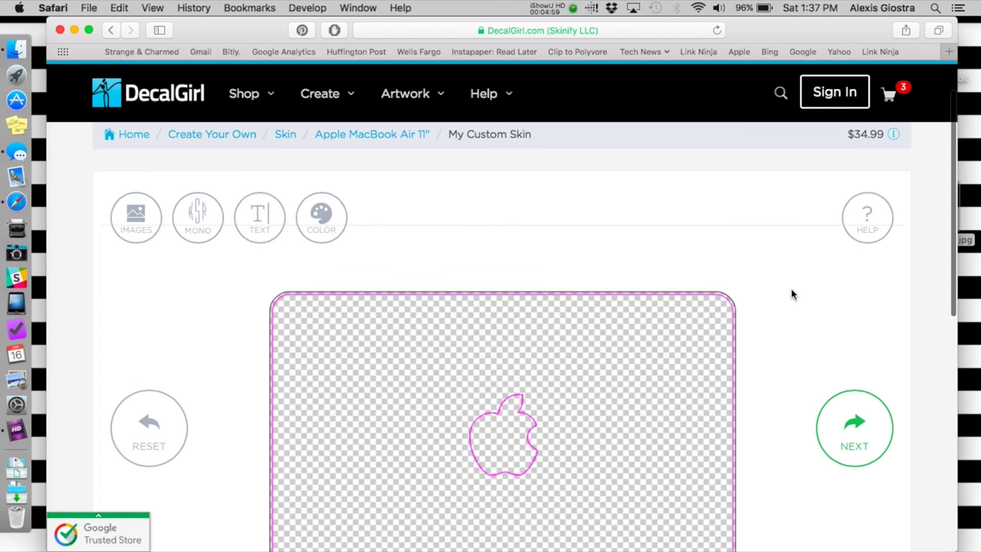
Place the uploaded marble and black-stripe image on the outer lid skin, check its coverage, and deselect it.
{"action": "scroll", "coordinate": [791, 294], "scroll_direction": "down", "scroll_amount": 1}
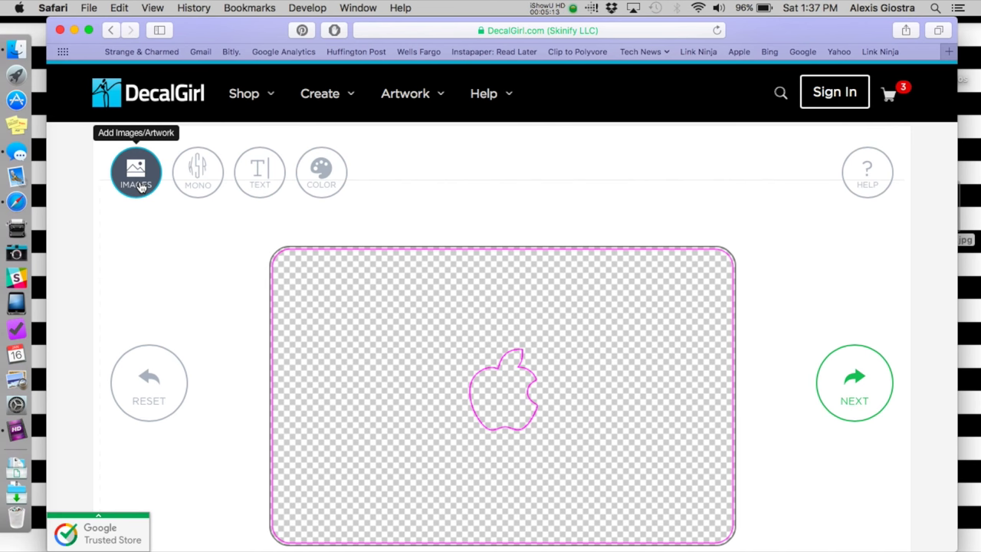
{"action": "left_click", "coordinate": [138, 184]}
{"action": "scroll", "coordinate": [109, 236], "scroll_direction": "down", "scroll_amount": 2}
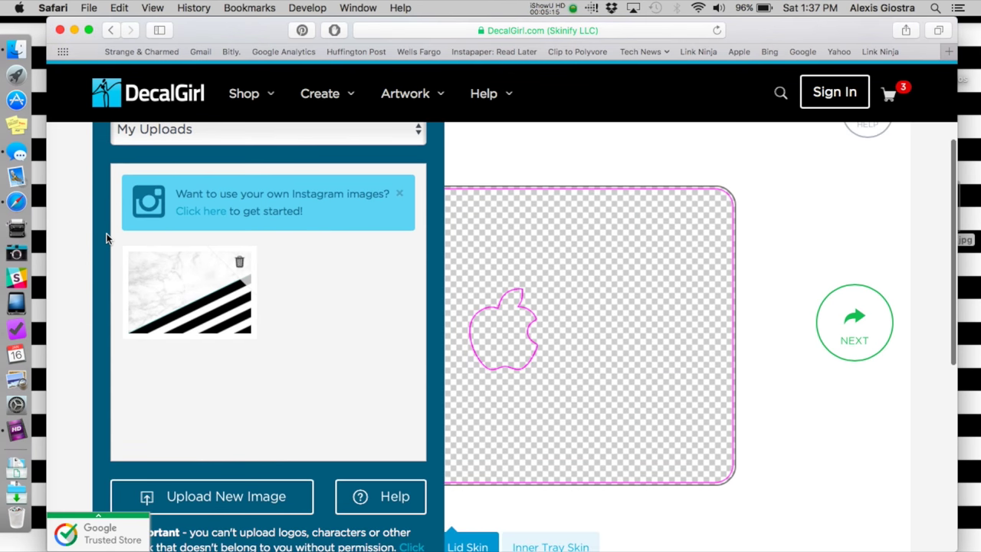
{"action": "scroll", "coordinate": [92, 269], "scroll_direction": "down", "scroll_amount": 1}
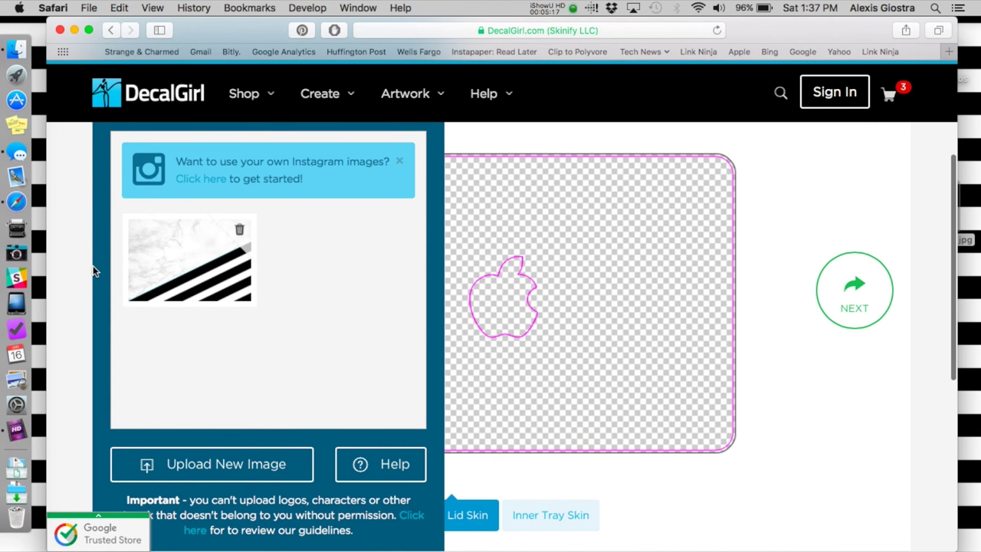
{"action": "left_click", "coordinate": [192, 251]}
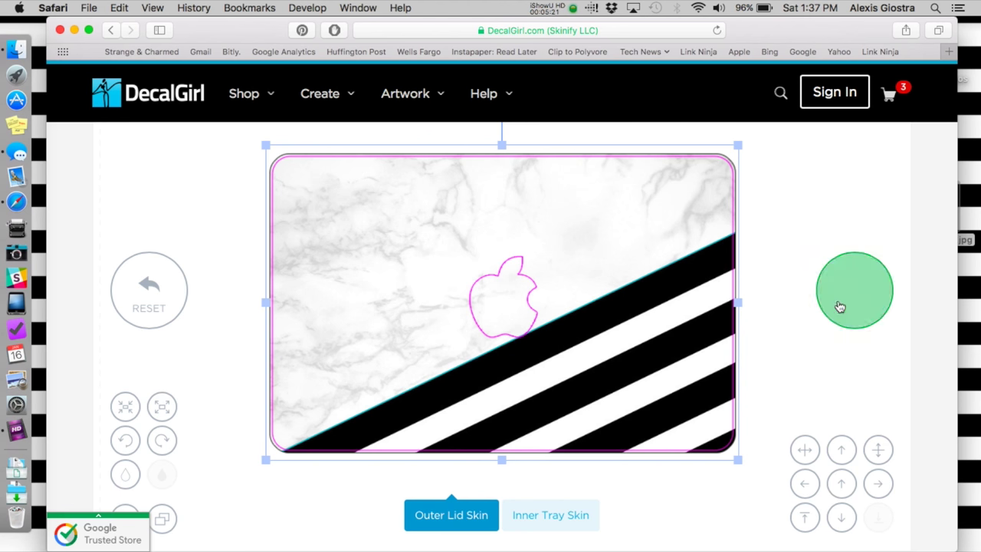
{"action": "scroll", "coordinate": [782, 278], "scroll_direction": "up", "scroll_amount": 2}
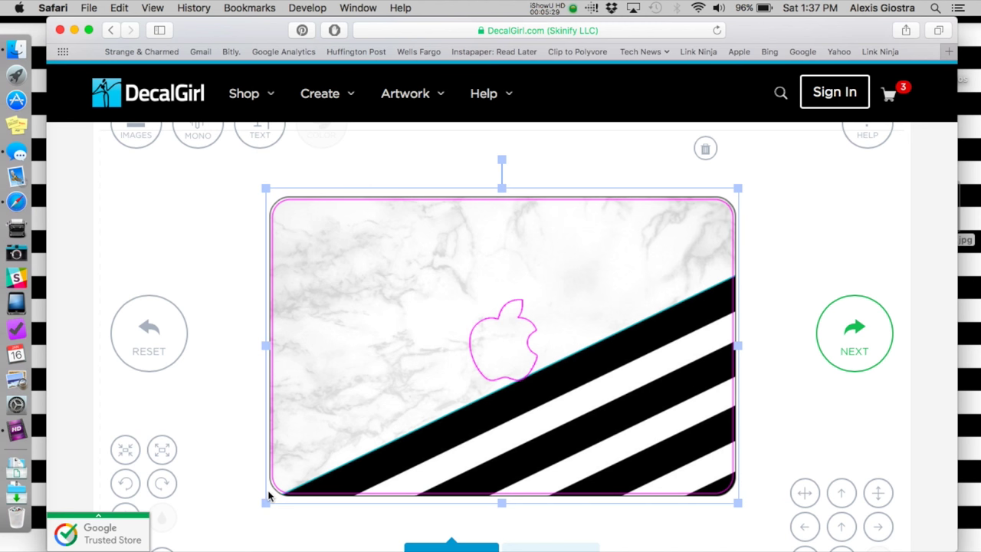
{"action": "left_click", "coordinate": [733, 186]}
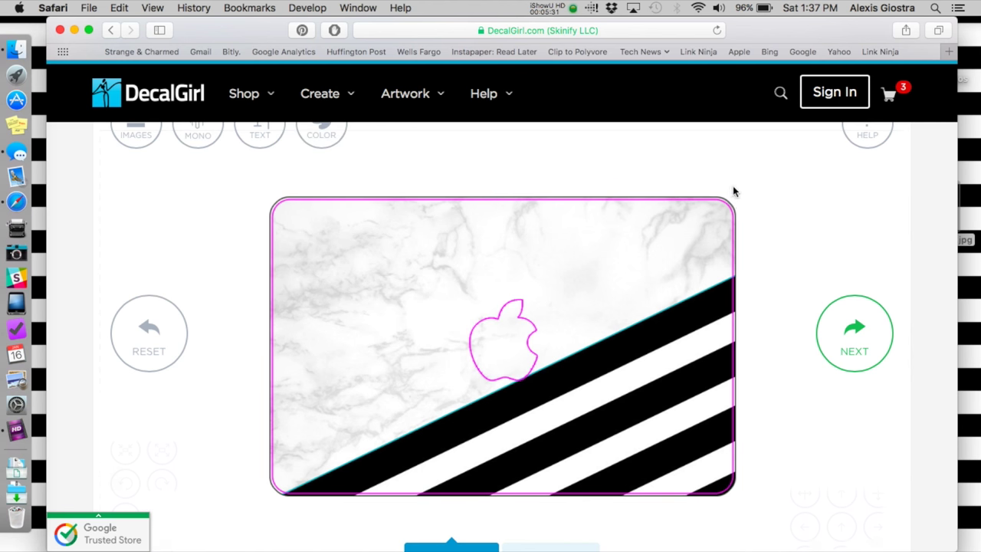
Scale down the marble and stripe image slightly on the outer lid and reposition it to cover the whole lid outline.
{"action": "left_click", "coordinate": [621, 370]}
{"action": "left_click_drag", "start_coordinate": [621, 370], "coordinate": [619, 367]}
{"action": "left_click_drag", "start_coordinate": [736, 186], "coordinate": [727, 164]}
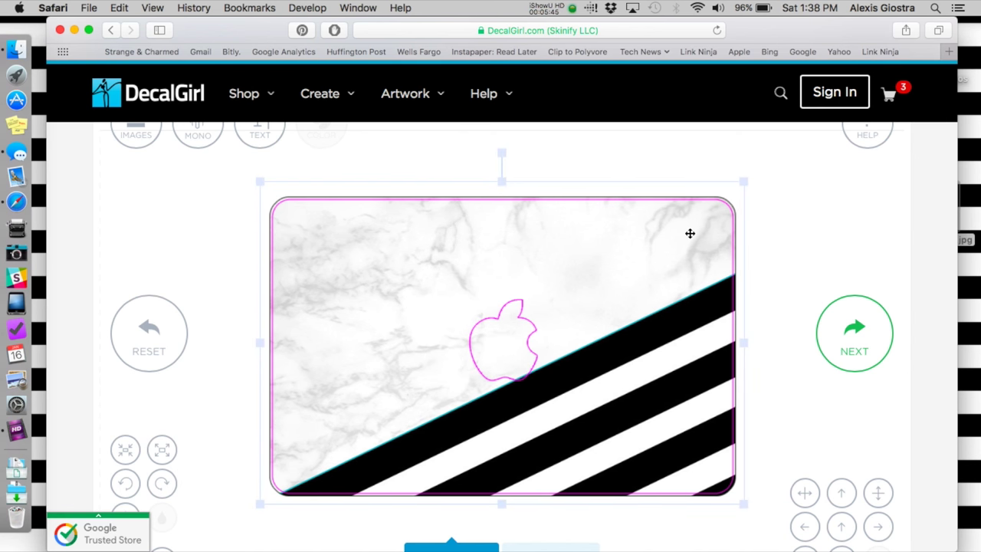
{"action": "left_click", "coordinate": [695, 224]}
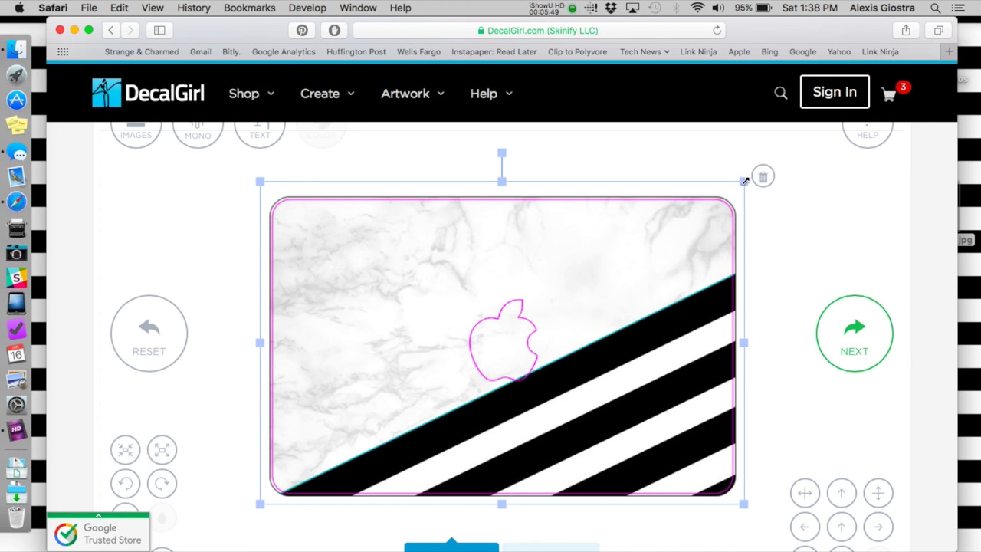
{"action": "left_click_drag", "start_coordinate": [745, 181], "coordinate": [734, 188]}
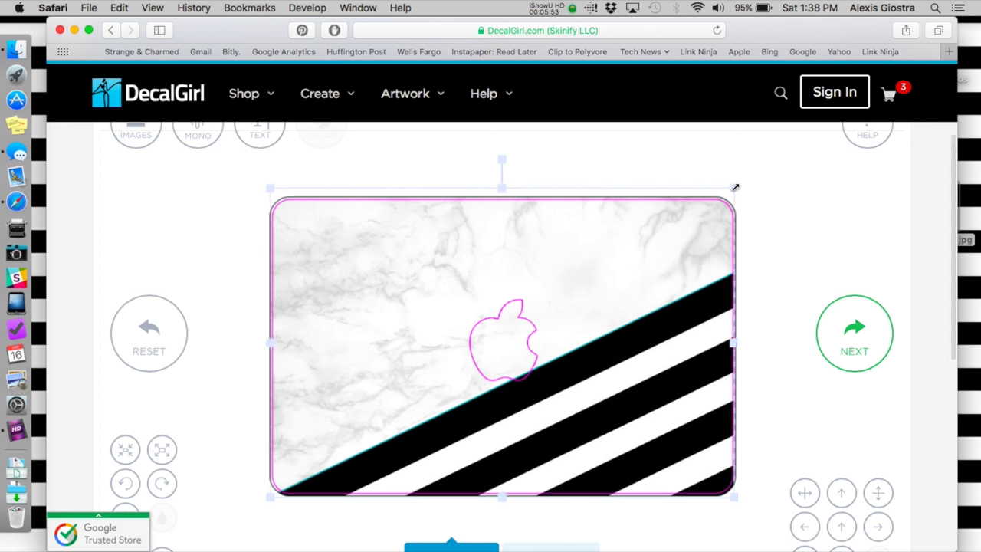
{"action": "left_click_drag", "start_coordinate": [667, 285], "coordinate": [669, 288]}
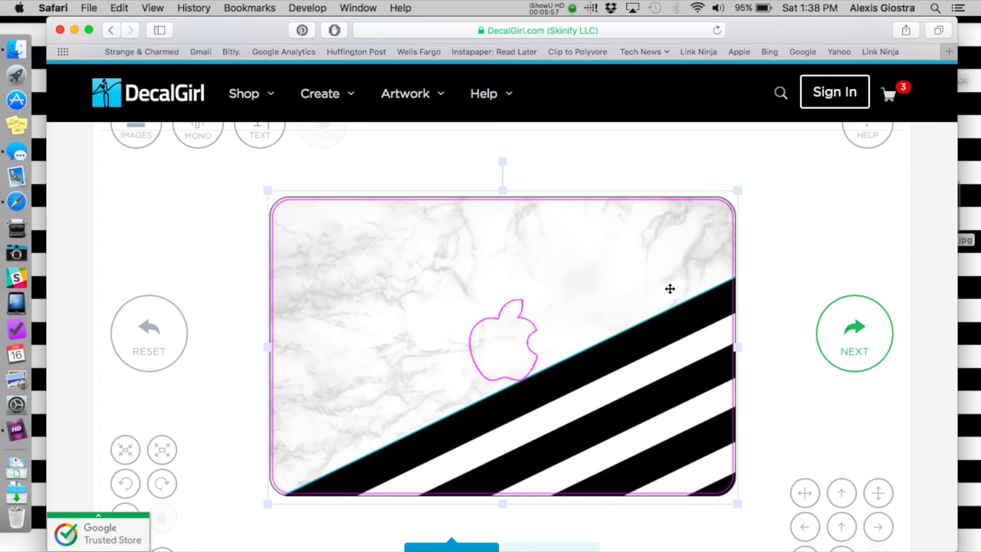
{"action": "left_click_drag", "start_coordinate": [669, 288], "coordinate": [669, 288]}
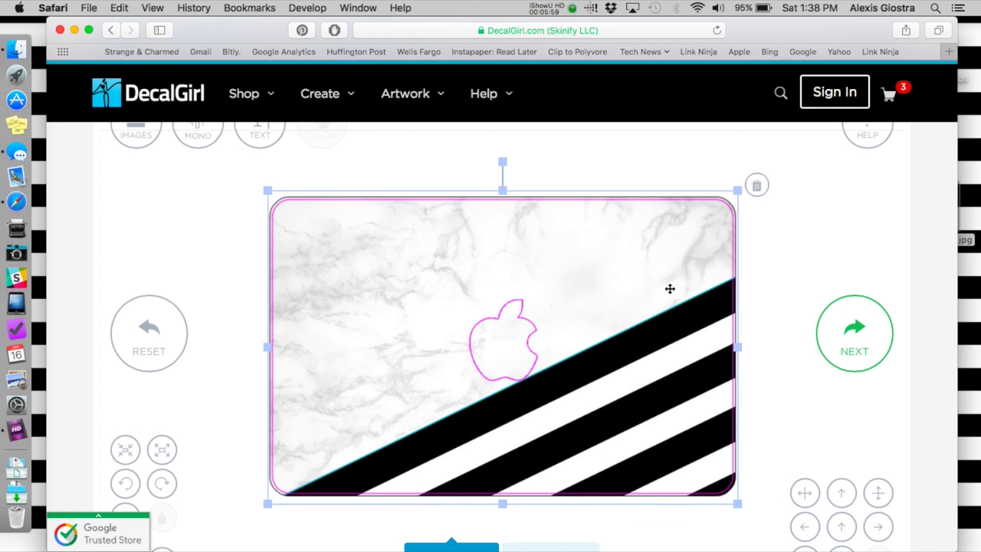
Proceed from the outer lid to the inner tray skin, carrying the lid's marble and stripe image over to it.
{"action": "scroll", "coordinate": [762, 322], "scroll_direction": "down", "scroll_amount": 2}
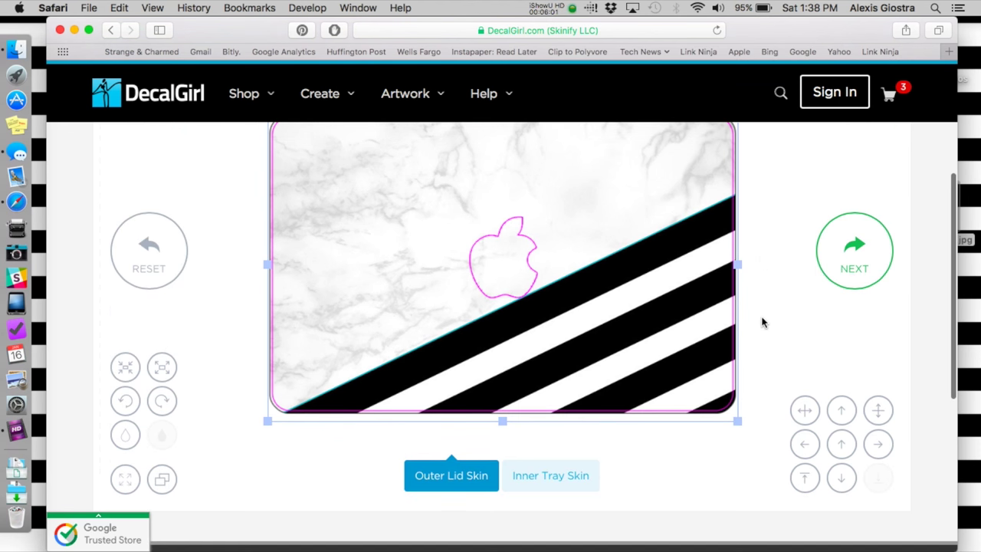
{"action": "scroll", "coordinate": [763, 322], "scroll_direction": "up", "scroll_amount": 2}
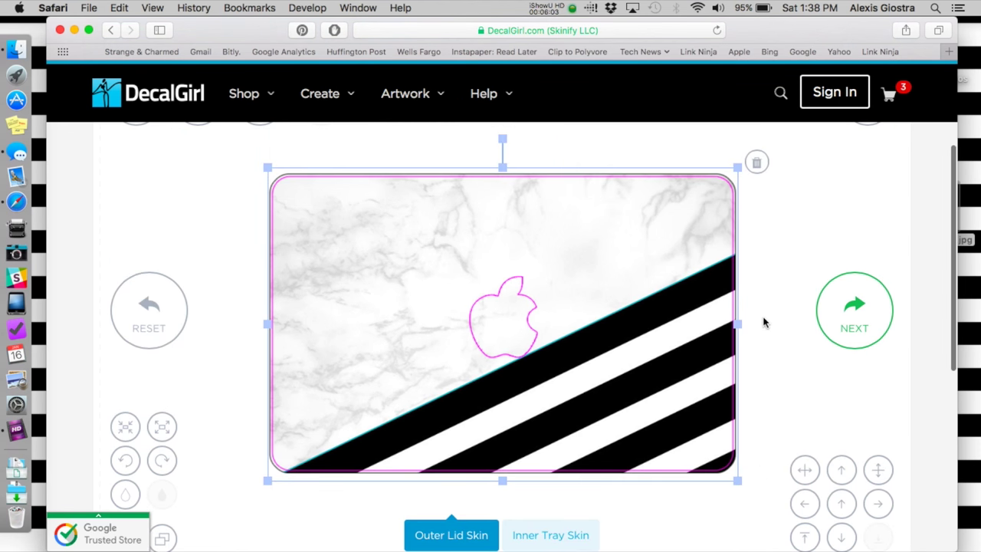
{"action": "left_click", "coordinate": [869, 321]}
{"action": "left_click", "coordinate": [610, 220]}
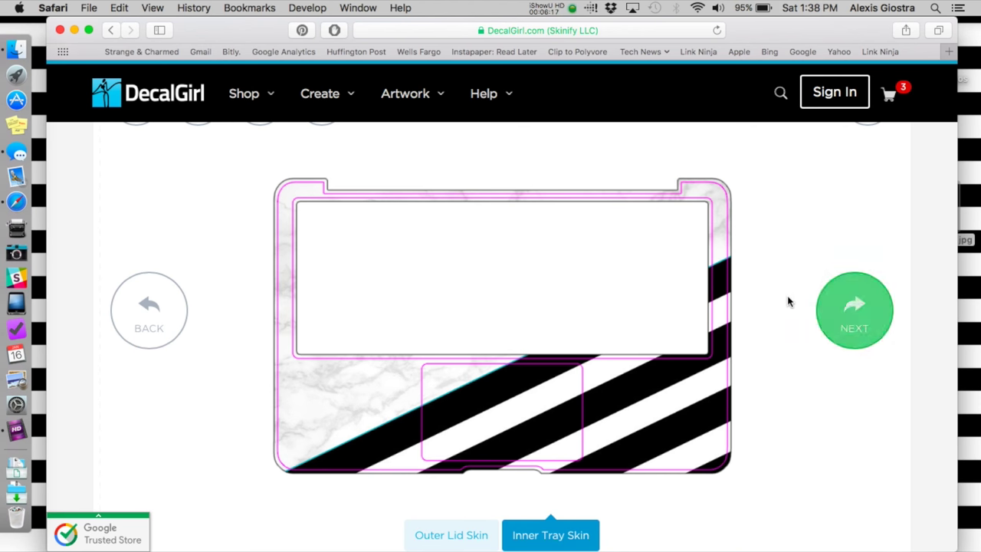
{"action": "scroll", "coordinate": [769, 295], "scroll_direction": "up", "scroll_amount": 2}
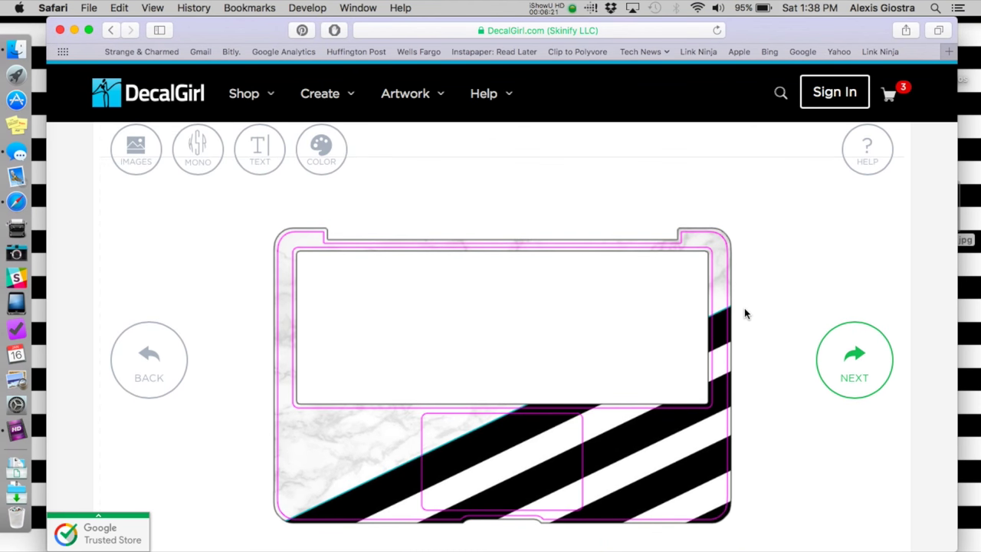
{"action": "scroll", "coordinate": [668, 433], "scroll_direction": "down", "scroll_amount": 1}
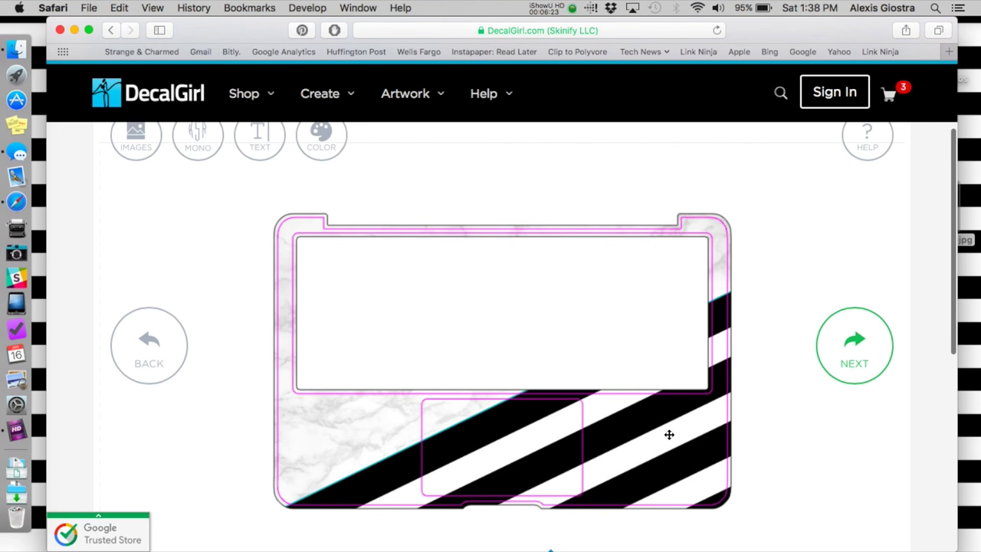
Delete the marble and stripe image from the inner tray skin and fill the tray with black.
{"action": "left_click", "coordinate": [666, 437]}
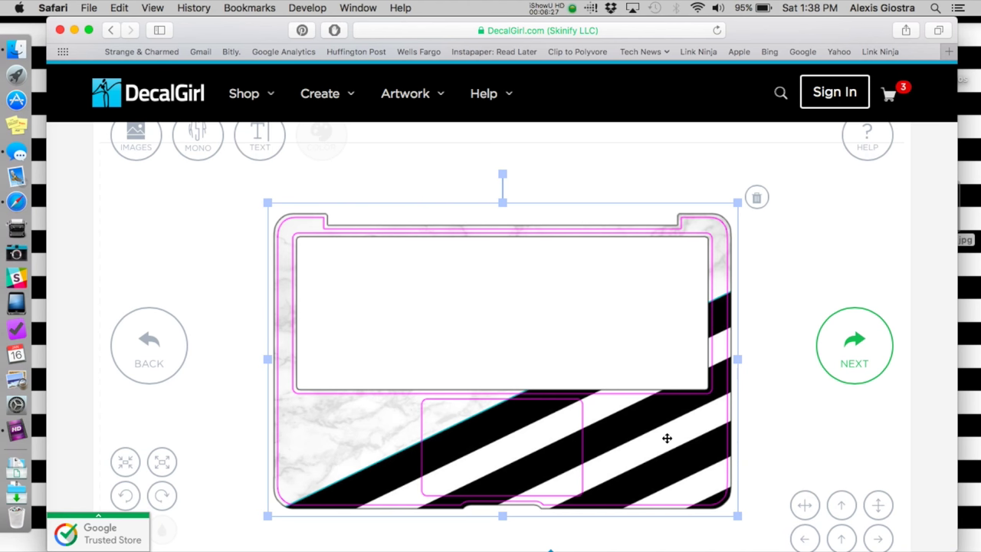
{"action": "left_click", "coordinate": [757, 198]}
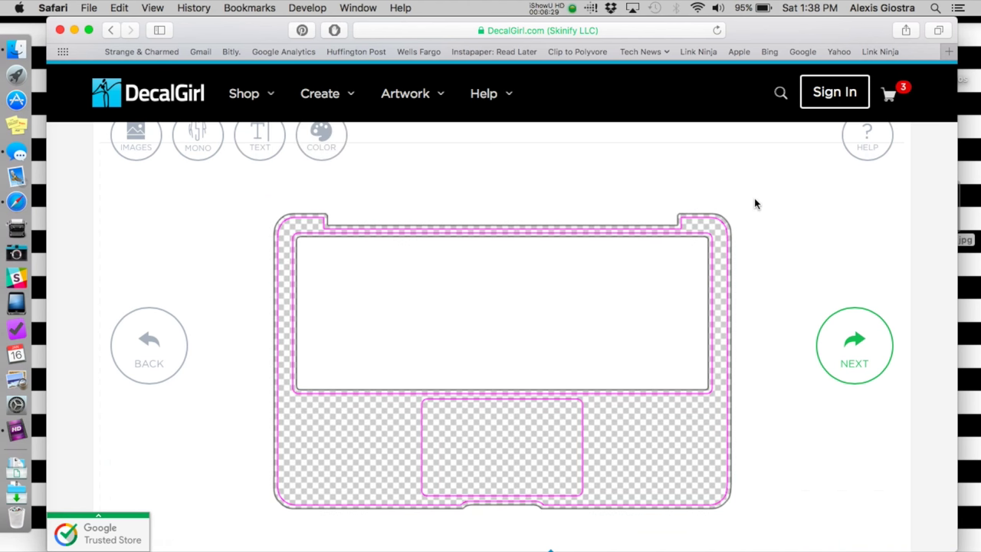
{"action": "left_click", "coordinate": [323, 136]}
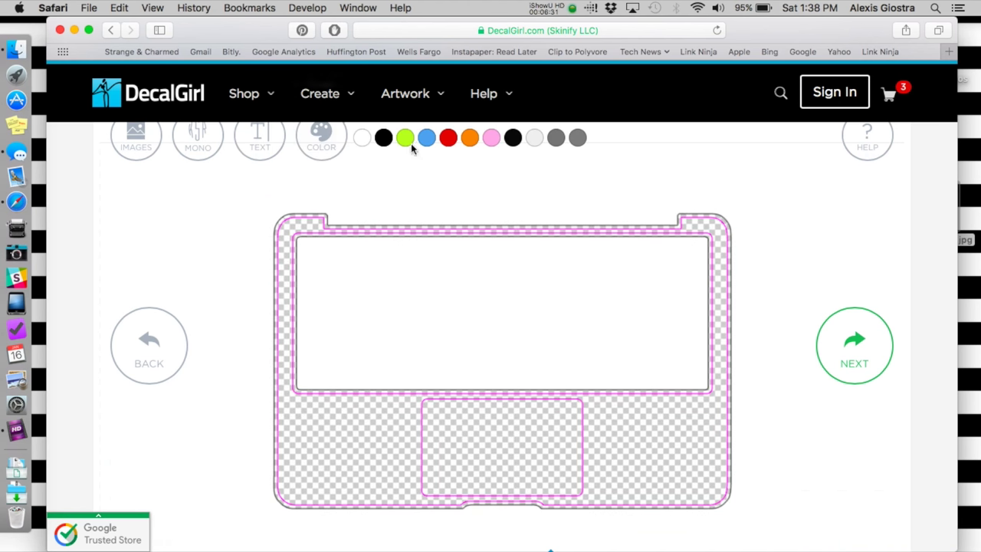
{"action": "left_click", "coordinate": [515, 143]}
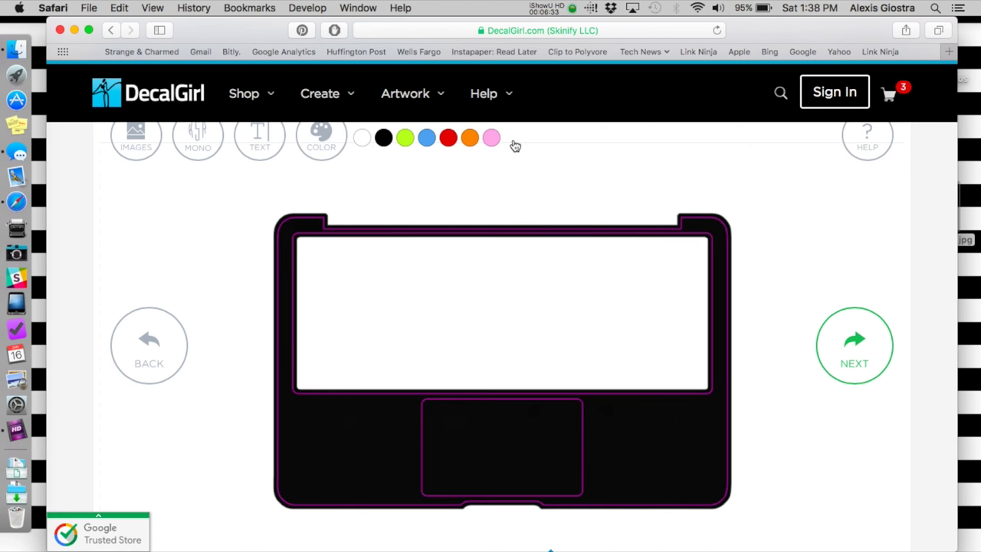
Add the text "Strange & Charmed" to the inner tray skin, place it at the lower edge right of the trackpad, and deselect it.
{"action": "left_click", "coordinate": [262, 144]}
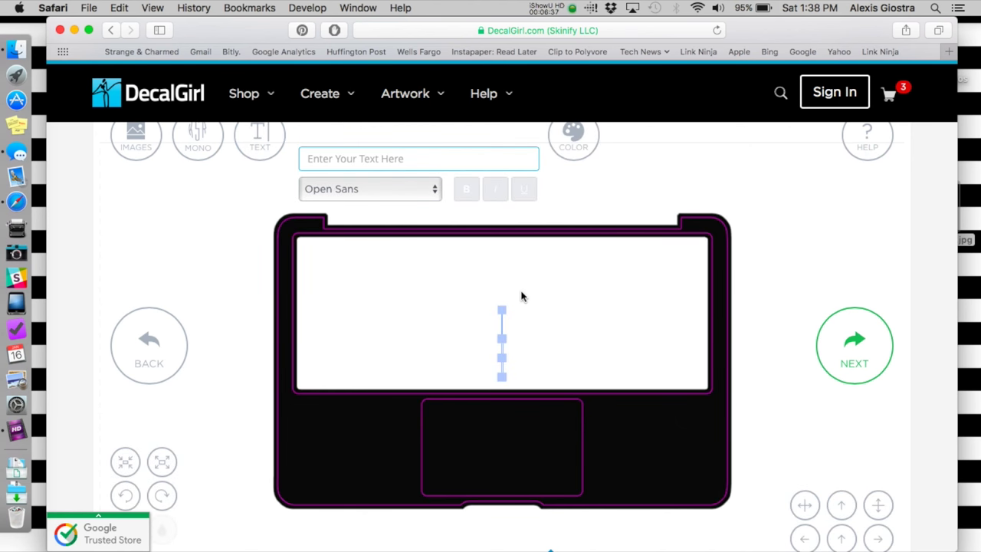
{"action": "type", "text": "Strange & "}
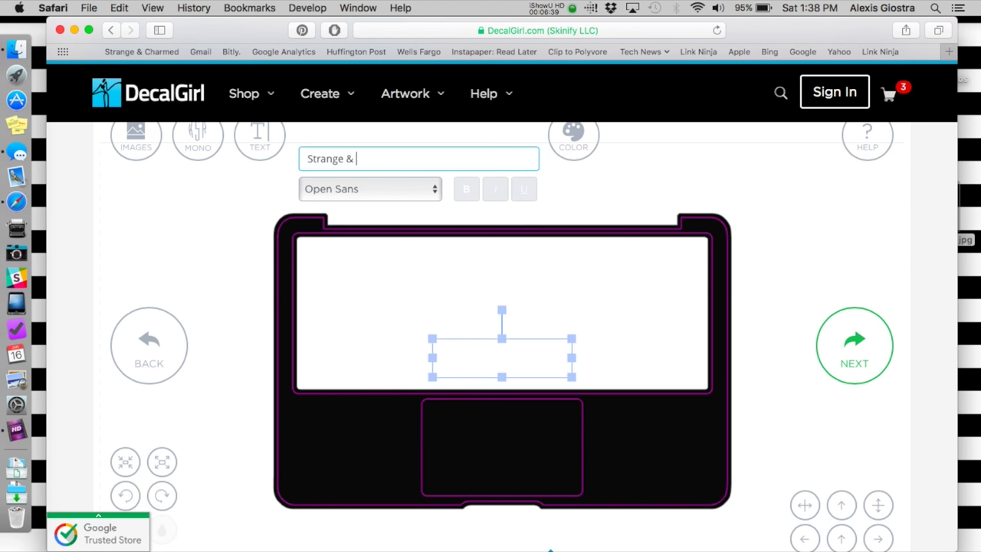
{"action": "type", "text": "Charmed"}
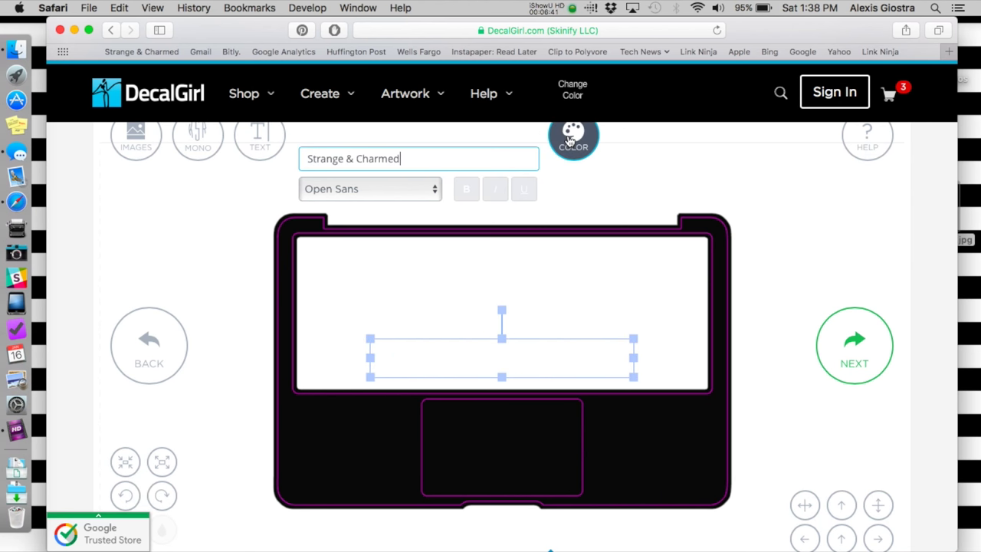
{"action": "left_click", "coordinate": [571, 140]}
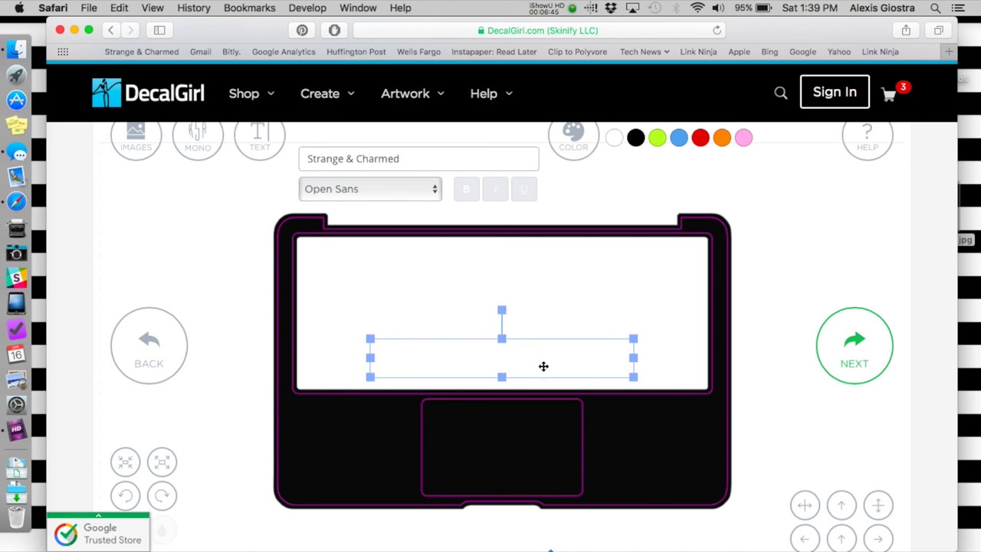
{"action": "left_click_drag", "start_coordinate": [544, 367], "coordinate": [467, 467]}
{"action": "left_click_drag", "start_coordinate": [559, 488], "coordinate": [688, 488]}
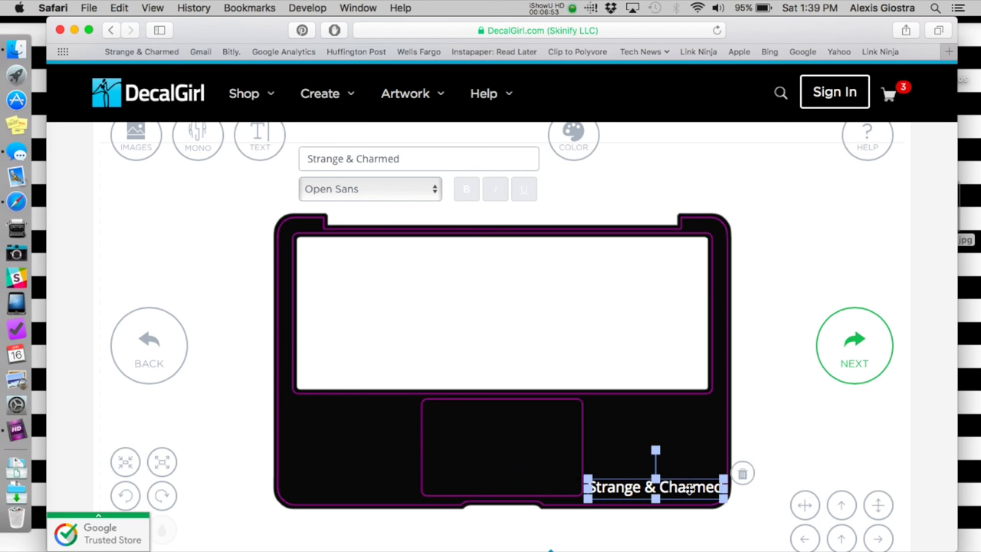
{"action": "left_click", "coordinate": [693, 433]}
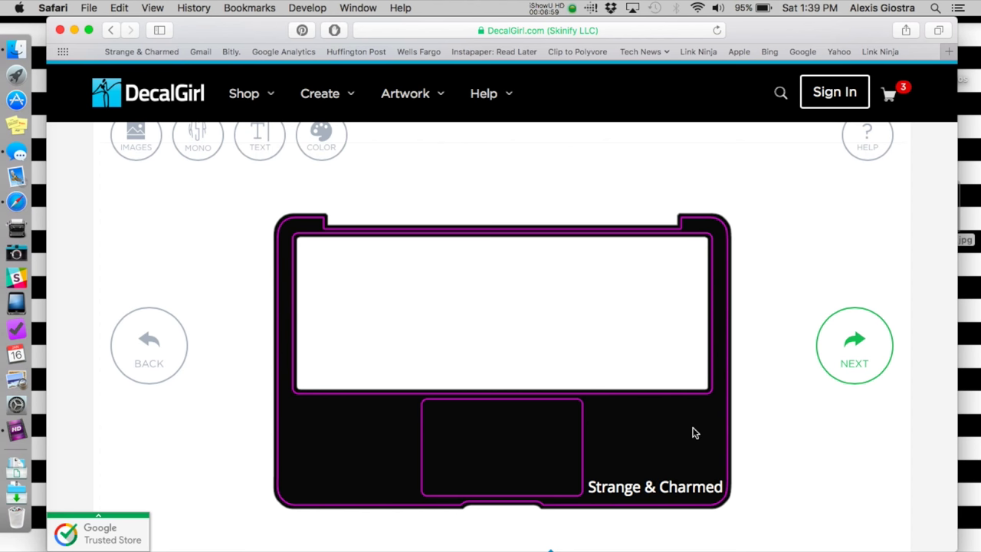
Place the uploaded marble and black-stripe image over the inner tray skin and deselect it.
{"action": "scroll", "coordinate": [747, 414], "scroll_direction": "up", "scroll_amount": 2}
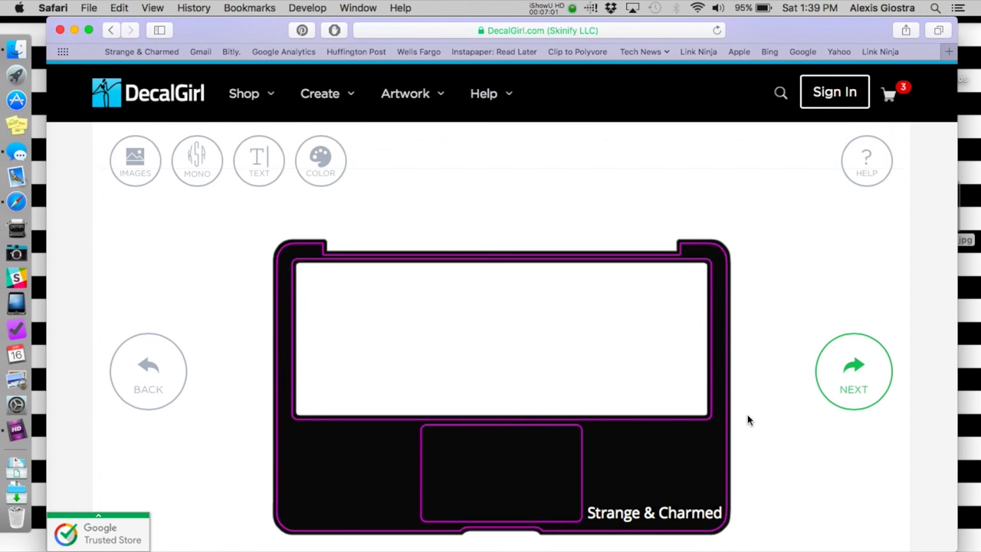
{"action": "scroll", "coordinate": [747, 414], "scroll_direction": "down", "scroll_amount": 2}
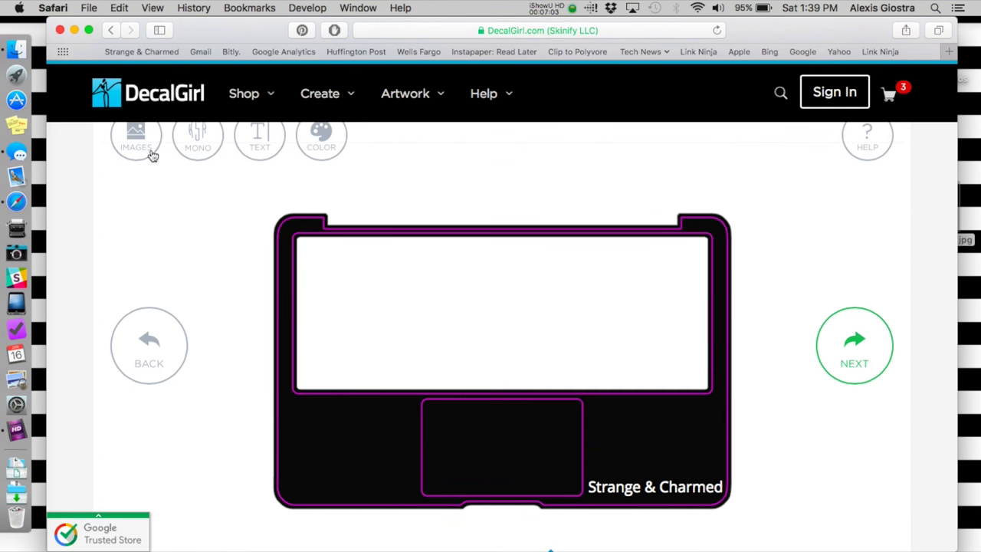
{"action": "left_click", "coordinate": [123, 144]}
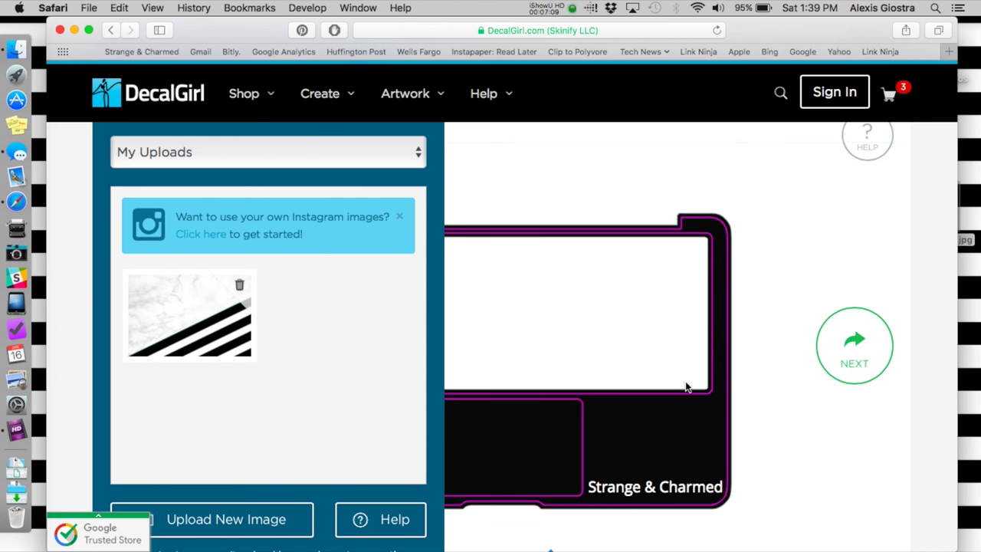
{"action": "left_click", "coordinate": [216, 328]}
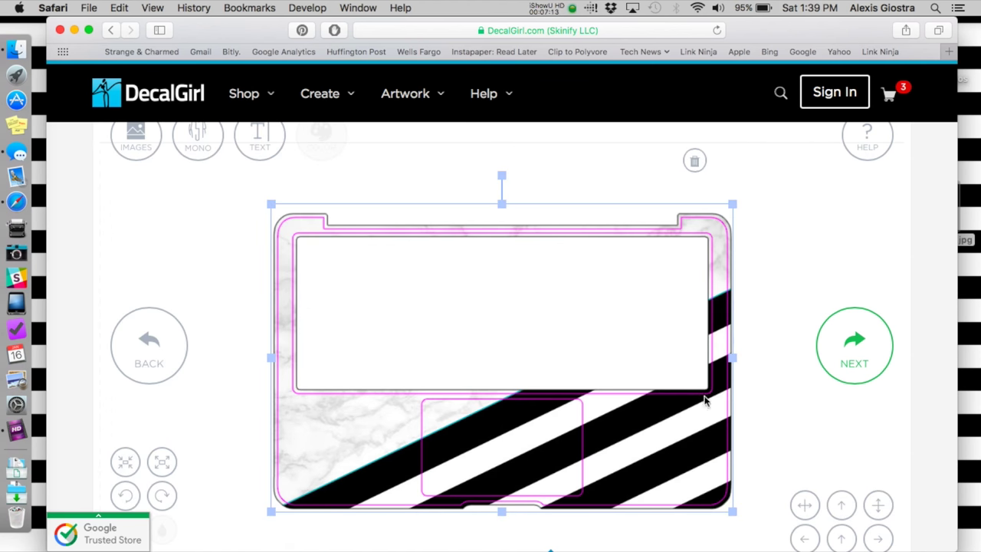
{"action": "left_click", "coordinate": [773, 429]}
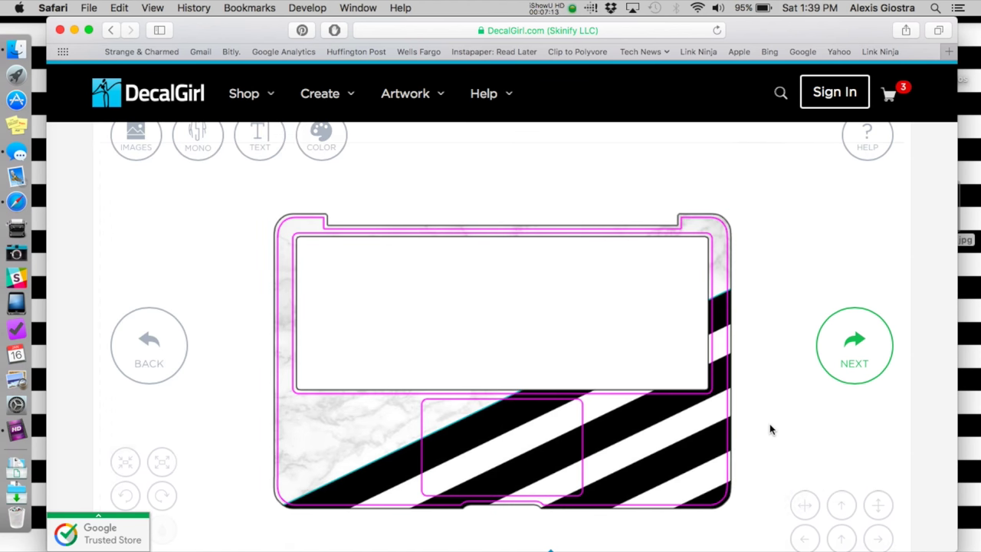
Proceed to the finished design's preview and look over the lid, the keyboard tray and the sharing options.
{"action": "left_click", "coordinate": [855, 351]}
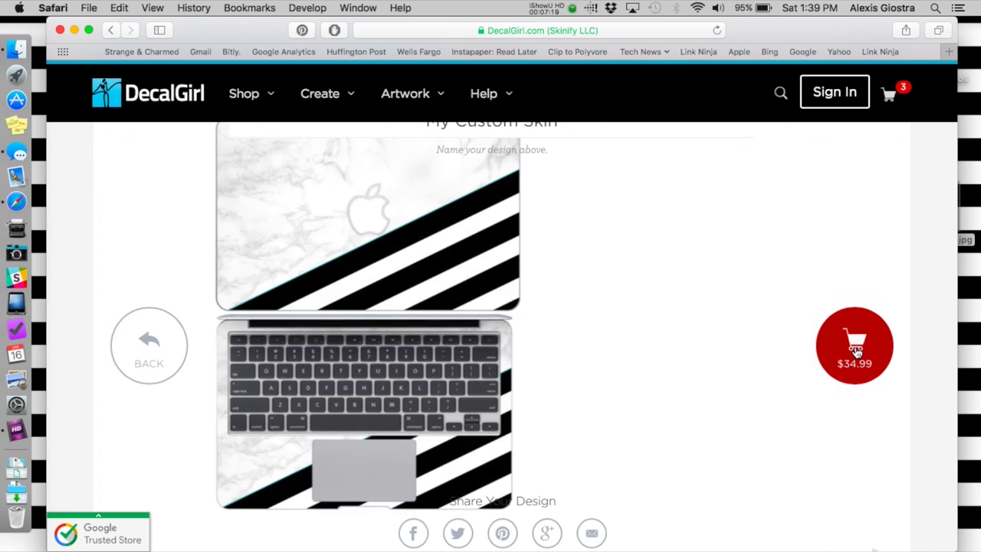
{"action": "scroll", "coordinate": [650, 349], "scroll_direction": "up", "scroll_amount": 2}
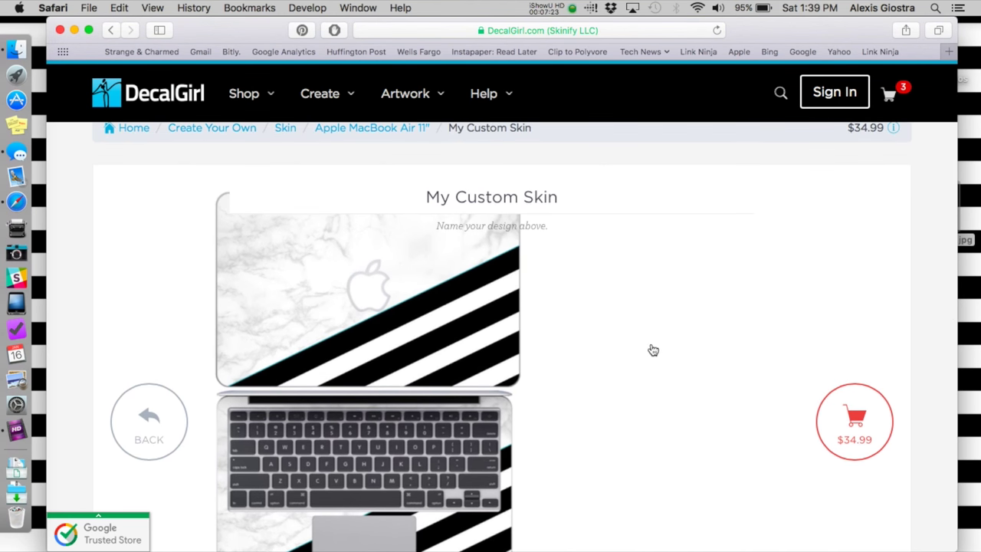
{"action": "scroll", "coordinate": [612, 325], "scroll_direction": "down", "scroll_amount": 3}
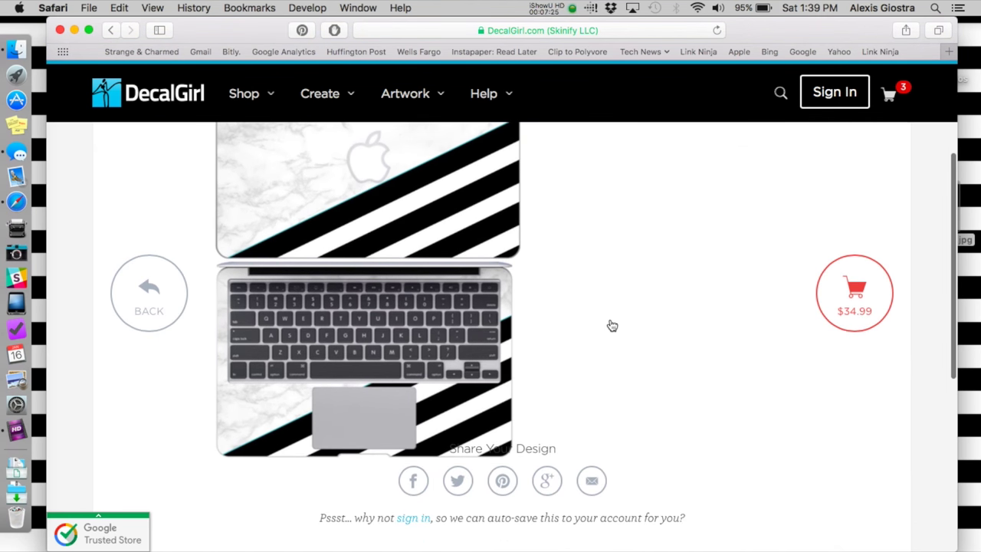
{"action": "scroll", "coordinate": [612, 326], "scroll_direction": "down", "scroll_amount": 1}
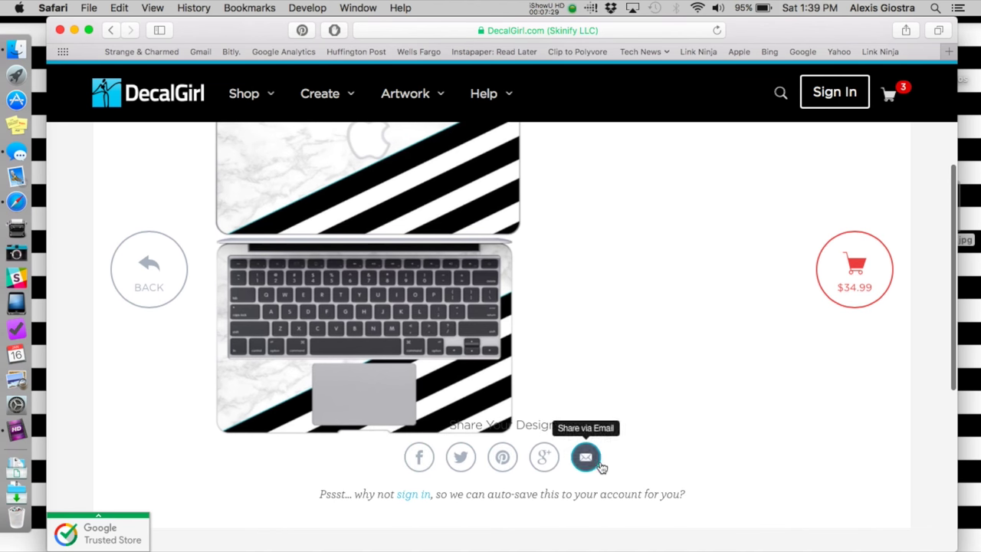
{"action": "scroll", "coordinate": [705, 429], "scroll_direction": "up", "scroll_amount": 1}
{"action": "scroll", "coordinate": [705, 428], "scroll_direction": "up", "scroll_amount": 3}
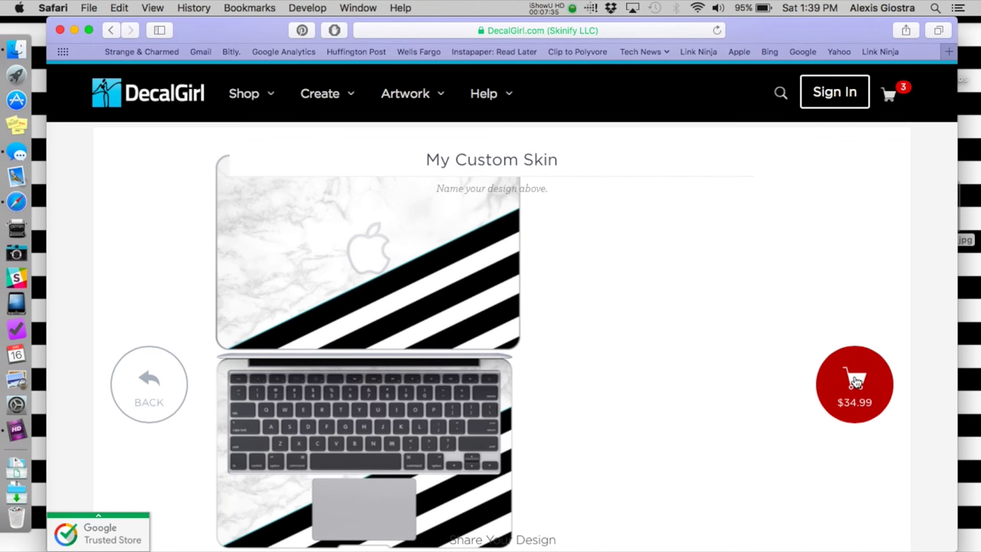
Add the custom skin to the cart, proceed to checkout and look through the items in the cart.
{"action": "left_click", "coordinate": [855, 381]}
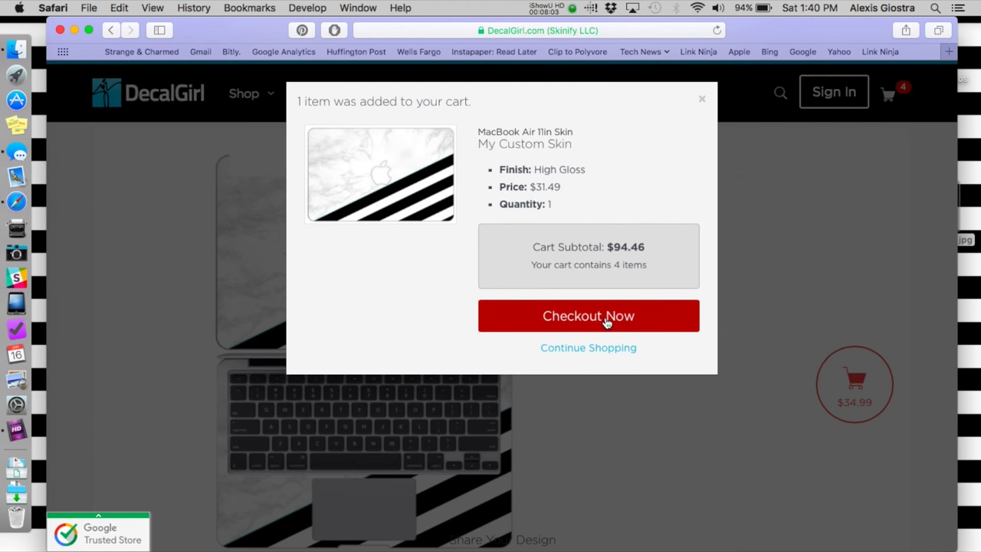
{"action": "left_click", "coordinate": [605, 320]}
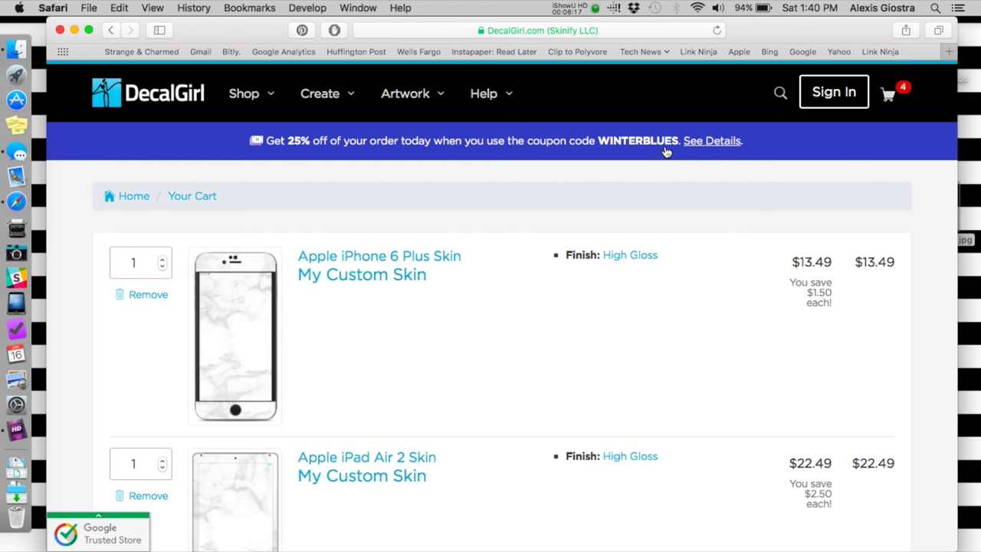
{"action": "scroll", "coordinate": [696, 261], "scroll_direction": "down", "scroll_amount": 3}
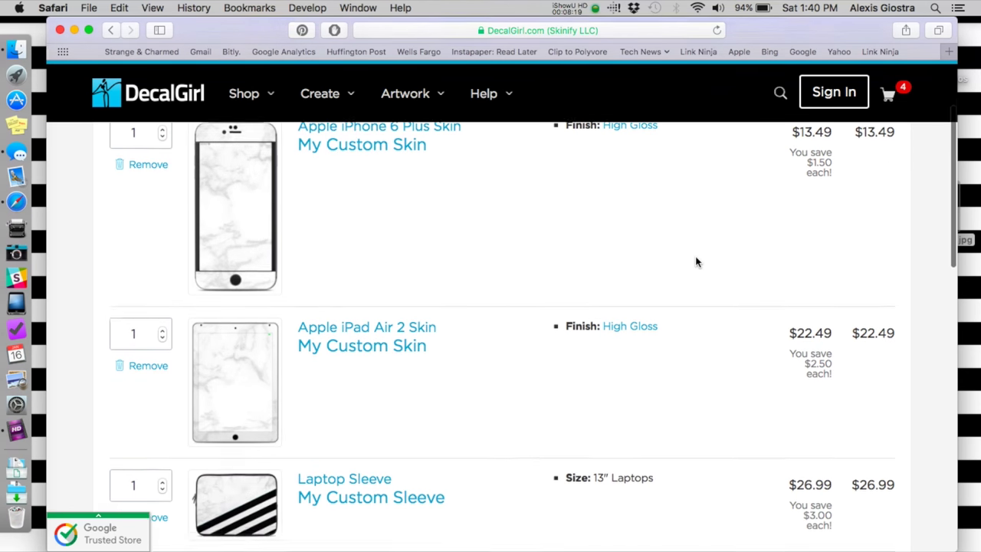
{"action": "scroll", "coordinate": [696, 262], "scroll_direction": "down", "scroll_amount": 5}
{"action": "scroll", "coordinate": [696, 258], "scroll_direction": "down", "scroll_amount": 1}
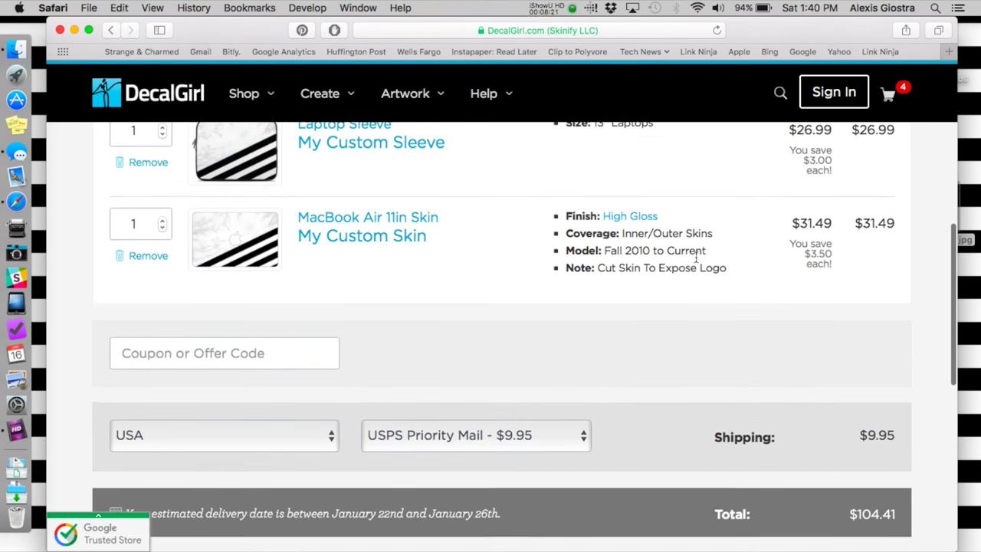
Enter STRANGECHARMED15 as the coupon code and look over the order summary and the store's own coupon offer.
{"action": "left_click", "coordinate": [284, 343]}
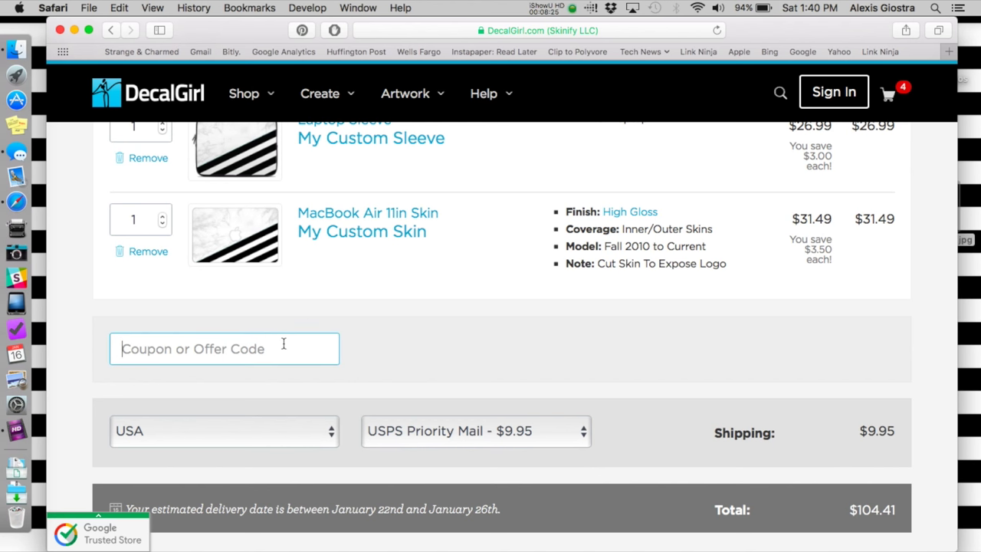
{"action": "type", "text": "S"}
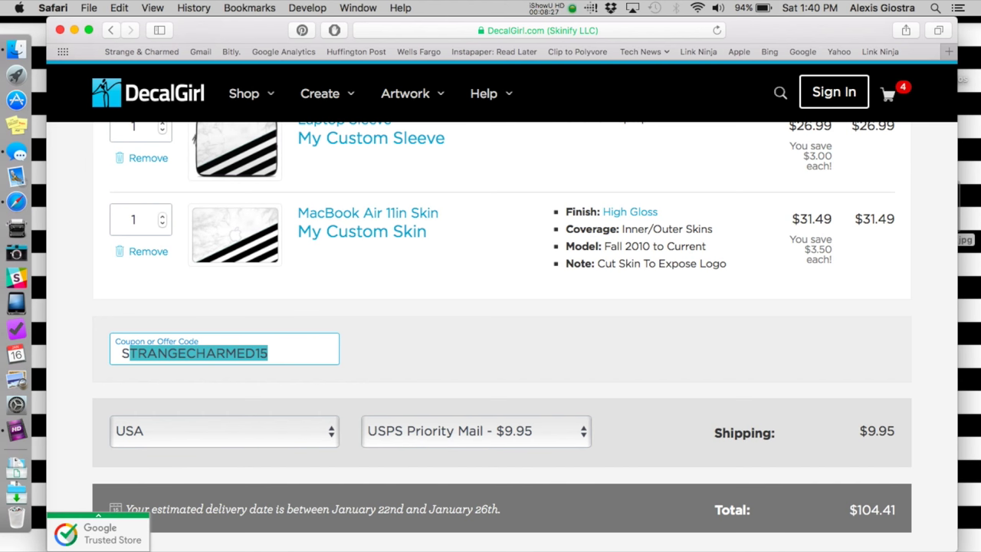
{"action": "key", "text": "Right"}
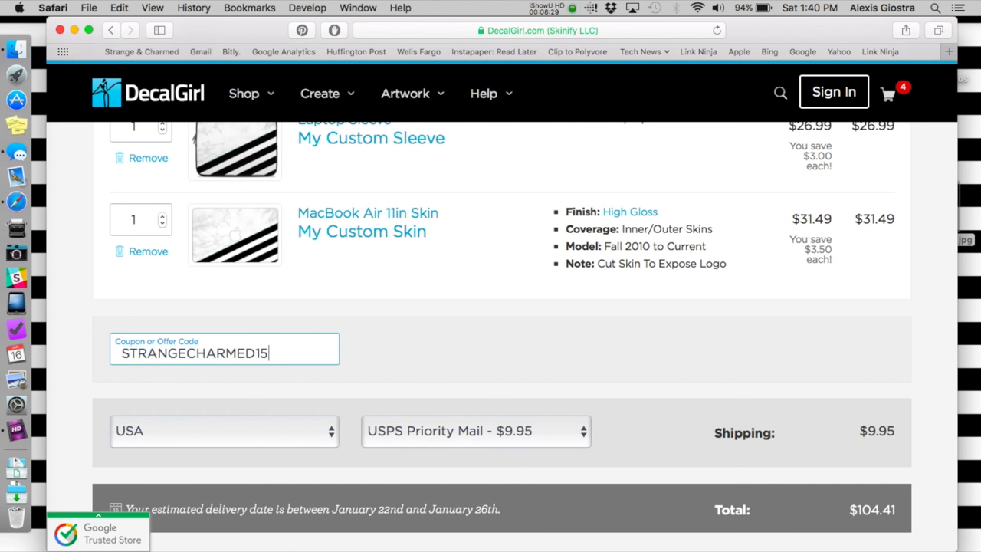
{"action": "scroll", "coordinate": [450, 346], "scroll_direction": "down", "scroll_amount": 3}
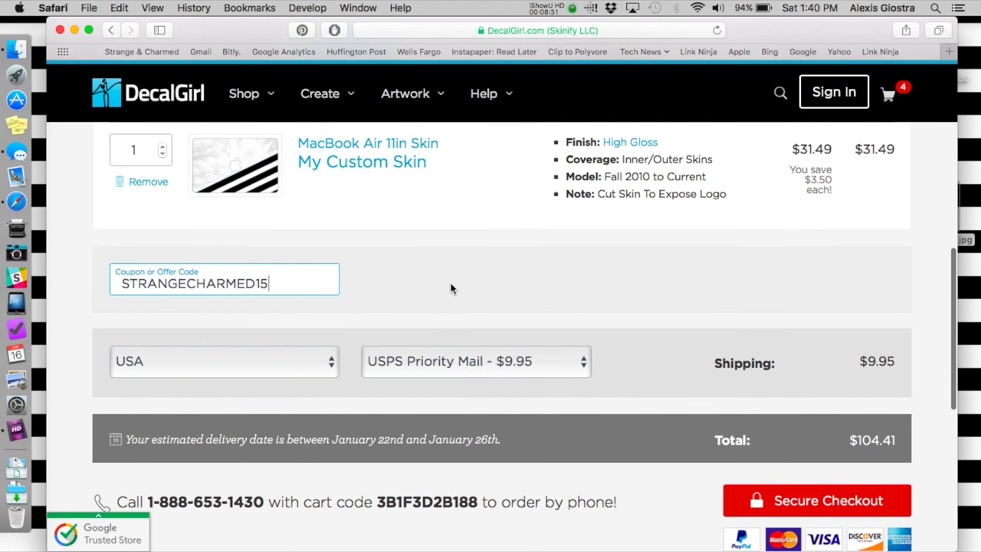
{"action": "scroll", "coordinate": [451, 283], "scroll_direction": "up", "scroll_amount": 10}
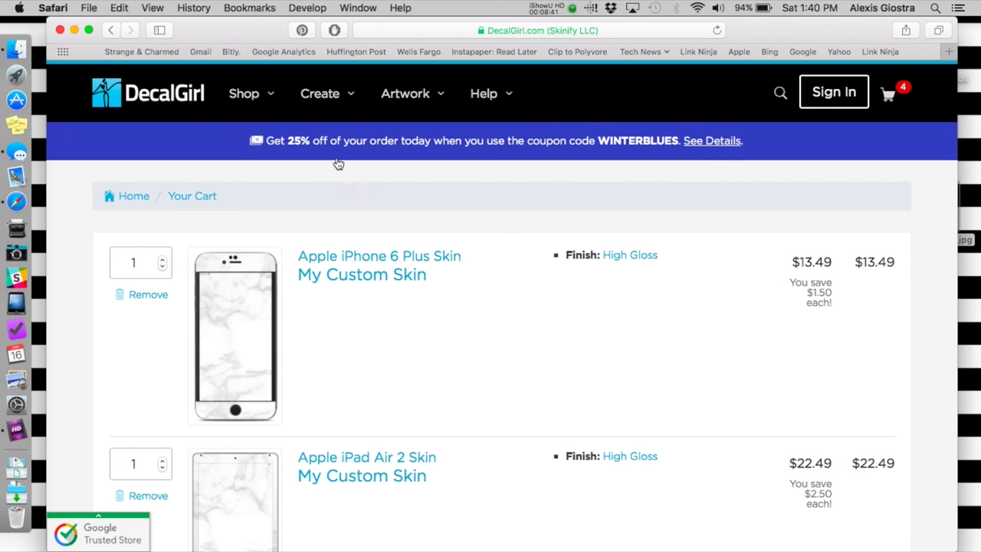
{"action": "scroll", "coordinate": [337, 162], "scroll_direction": "down", "scroll_amount": 10}
{"action": "scroll", "coordinate": [335, 161], "scroll_direction": "up", "scroll_amount": 5}
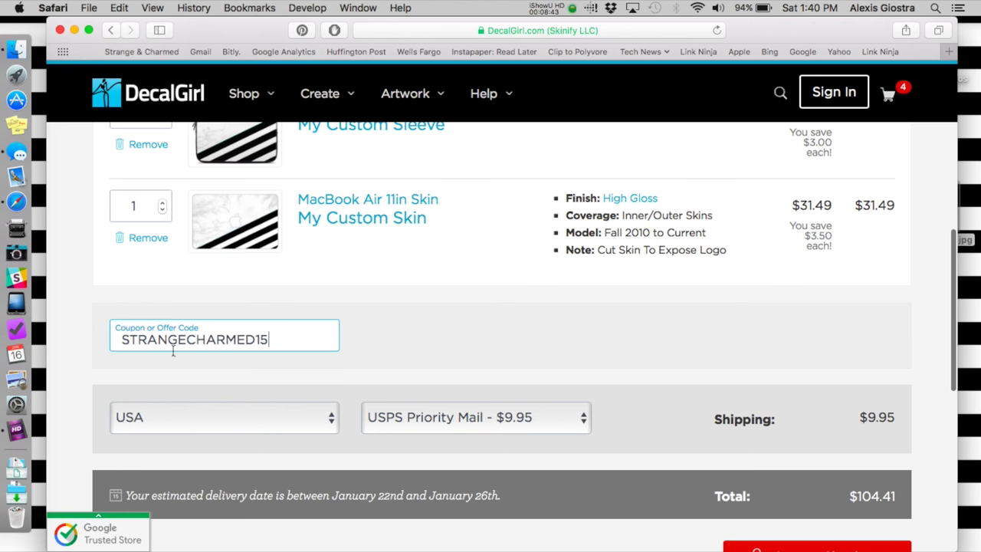